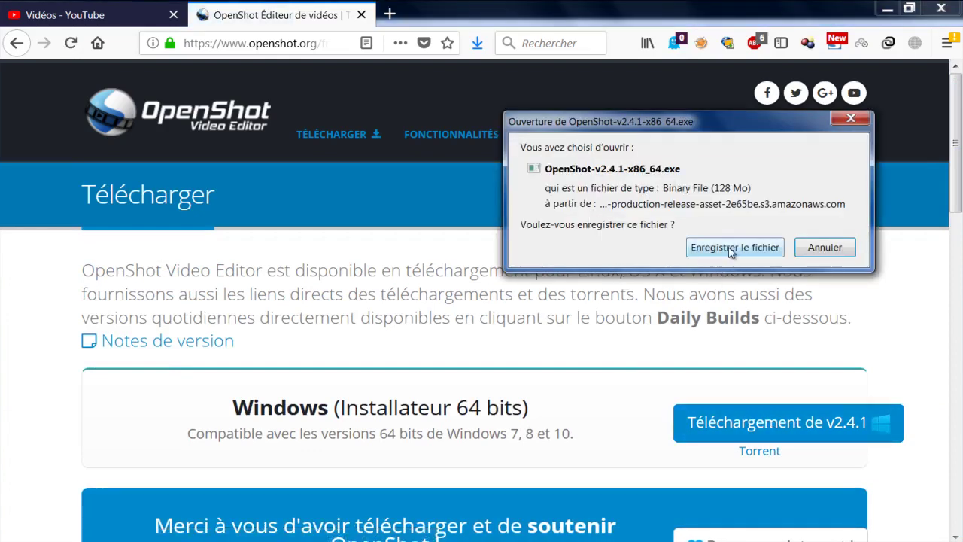
# Save the OpenShot-v2.4.1-x86_64.exe installer and launch its setup in French.
pyautogui.click(731, 251)
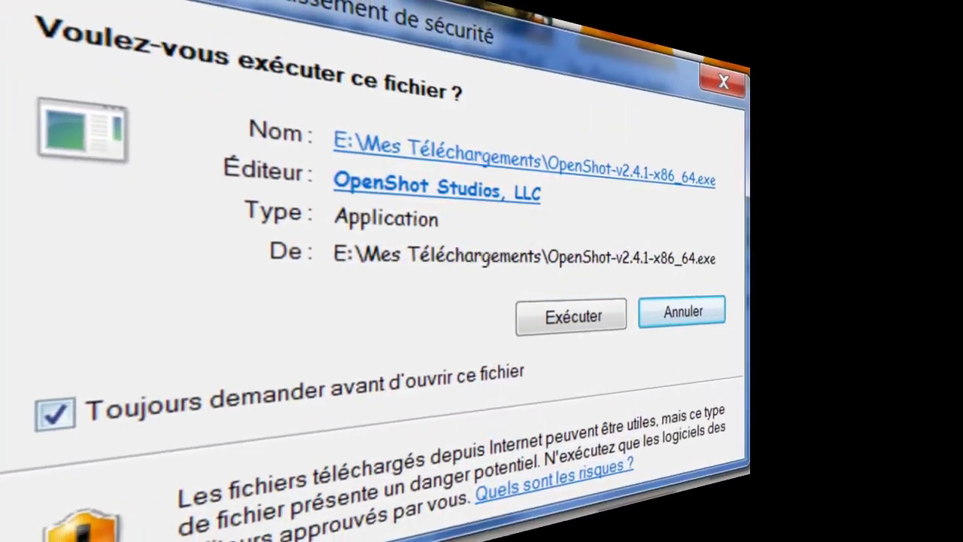
pyautogui.click(617, 324)
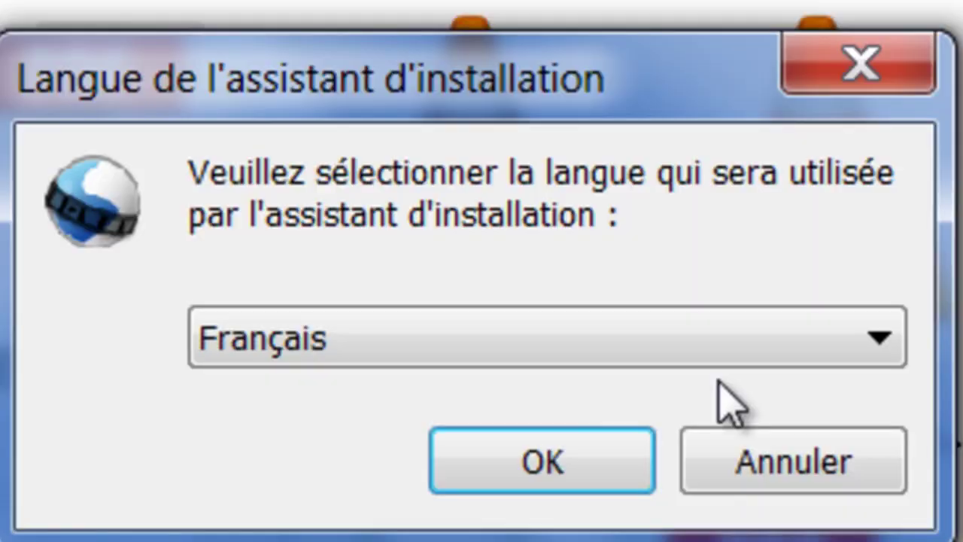
pyautogui.click(622, 452)
# Accept the licence agreement and keep C:\Program Files\OpenShot Video Editor as the installation folder.
pyautogui.click(398, 421)
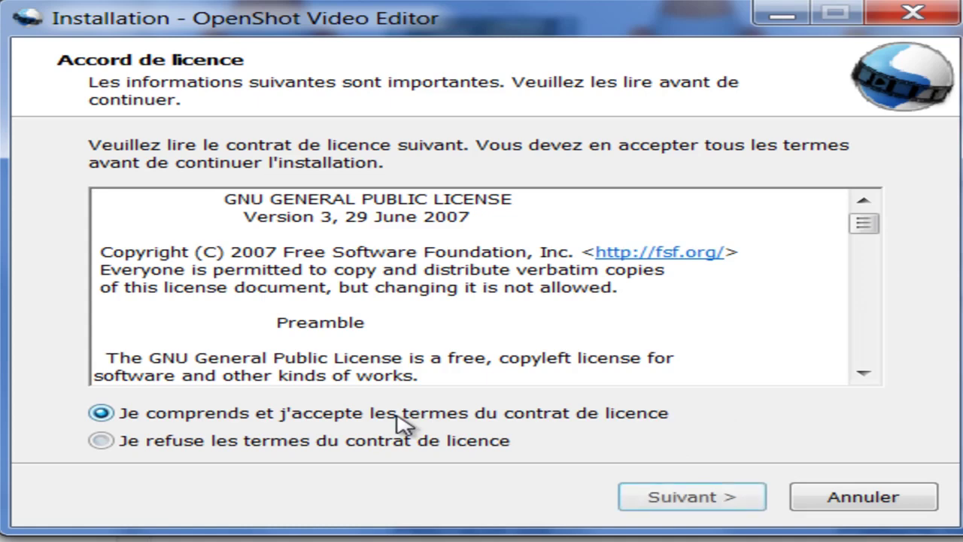
pyautogui.click(681, 496)
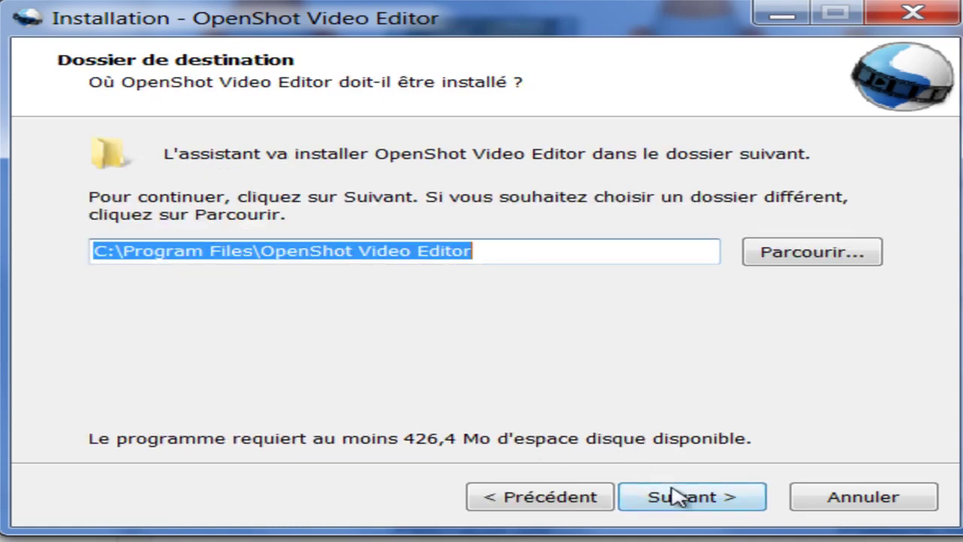
pyautogui.click(677, 496)
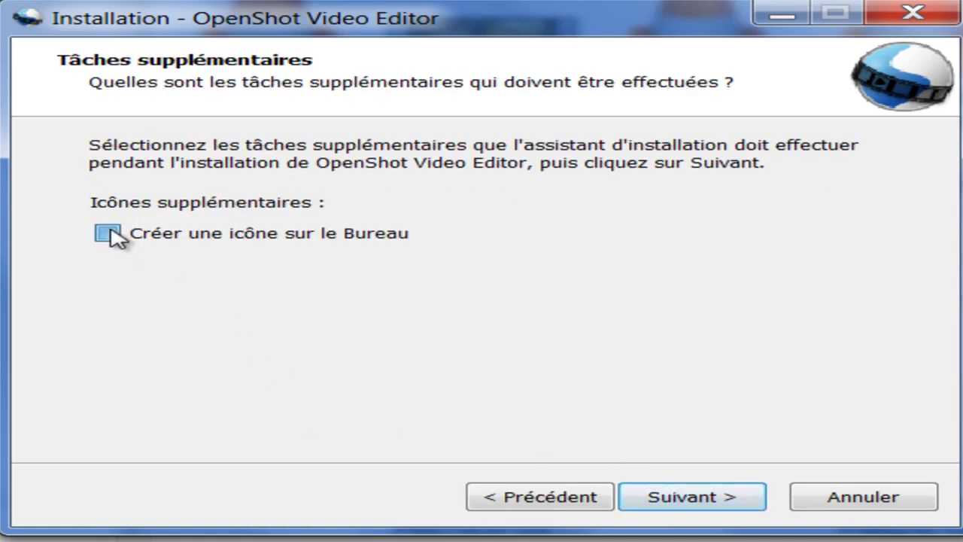
# Install OpenShot Video Editor with a desktop icon and finish the setup with the program set to launch.
pyautogui.click(111, 235)
pyautogui.click(671, 500)
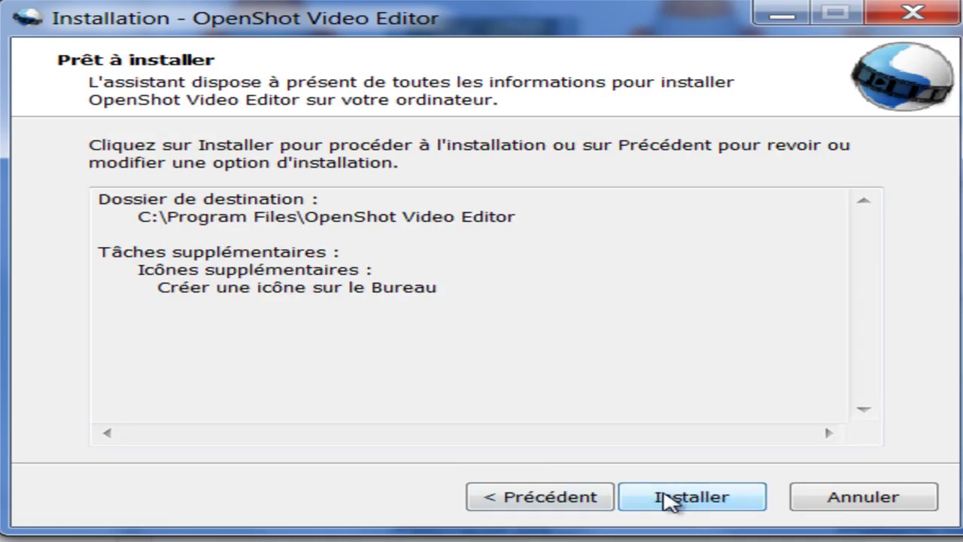
pyautogui.click(668, 498)
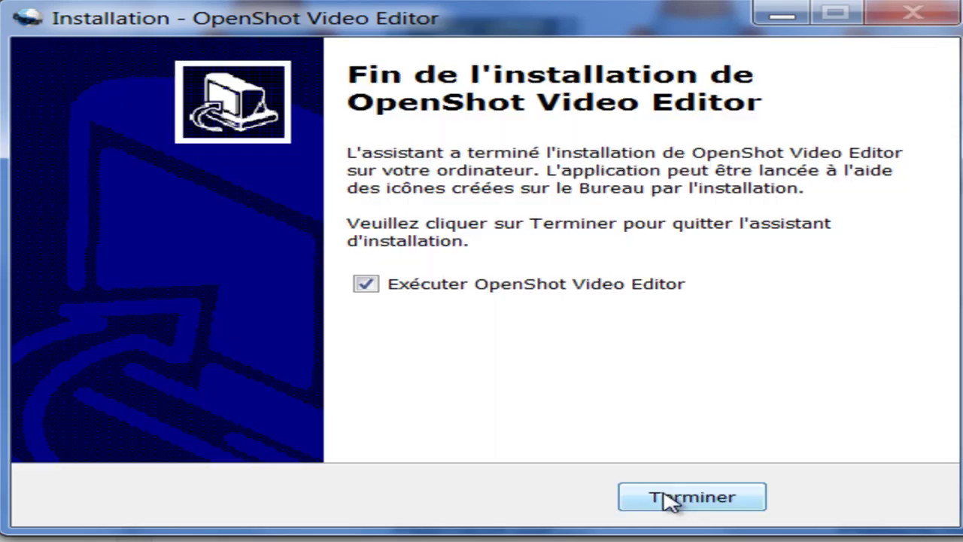
pyautogui.click(670, 500)
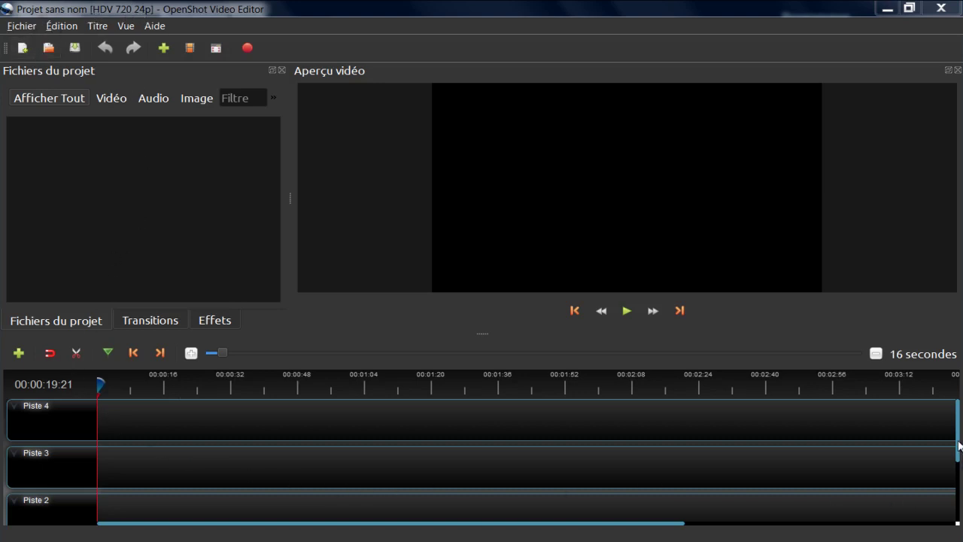
# Import the "Background - 6266 ldd même commercial.mp4" video from the Vidéos library into the project files.
pyautogui.moveTo(959, 446)
pyautogui.mouseDown()
pyautogui.moveTo(959, 505)
pyautogui.moveTo(959, 440)
pyautogui.mouseUp()
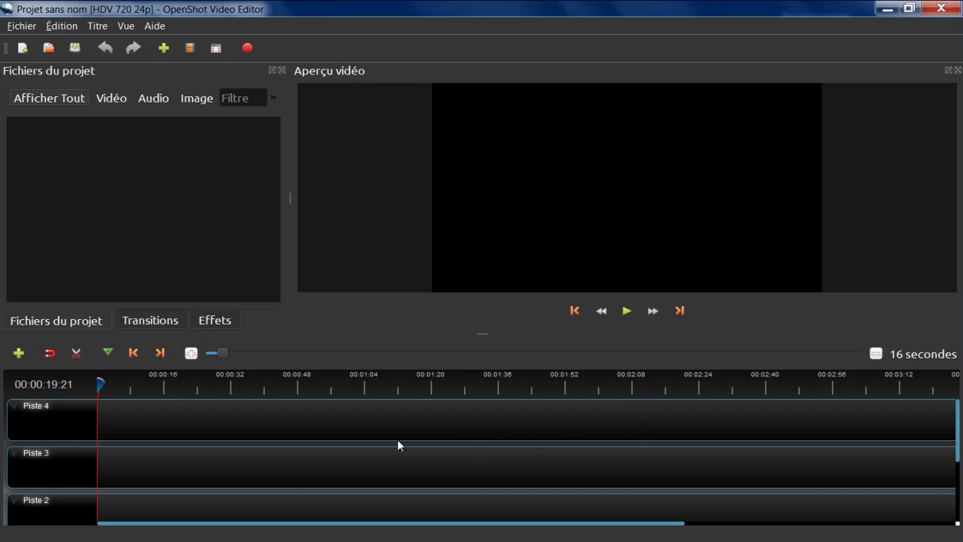
pyautogui.rightClick(194, 220)
pyautogui.click(203, 226)
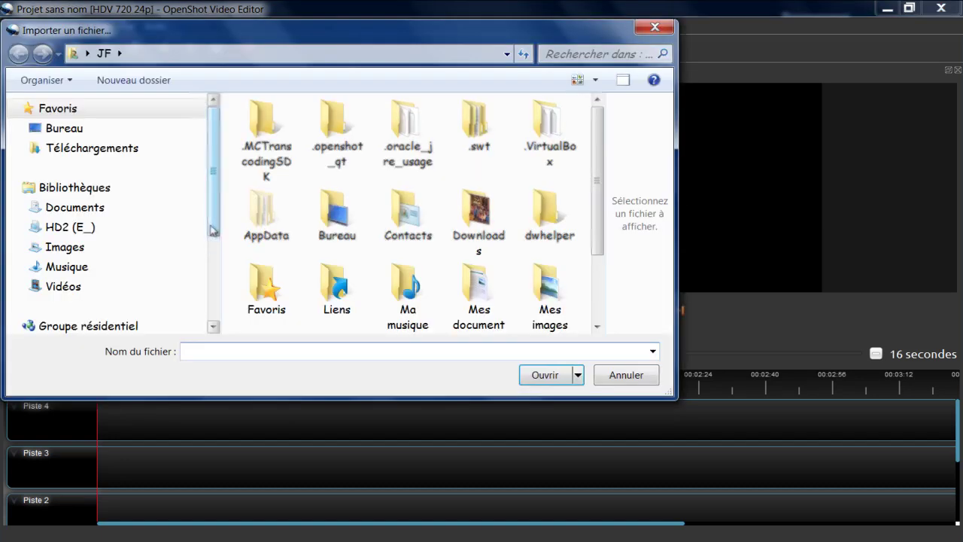
pyautogui.click(71, 287)
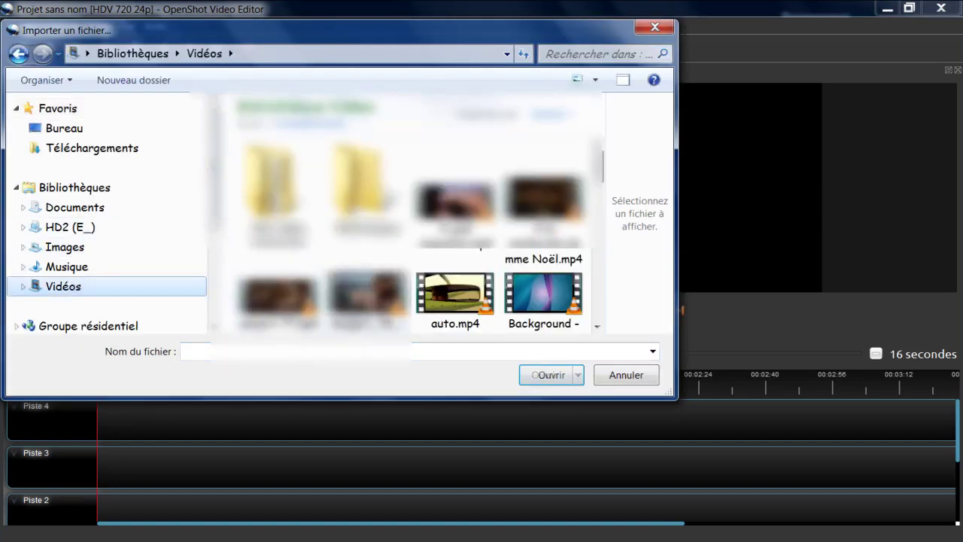
pyautogui.doubleClick(527, 290)
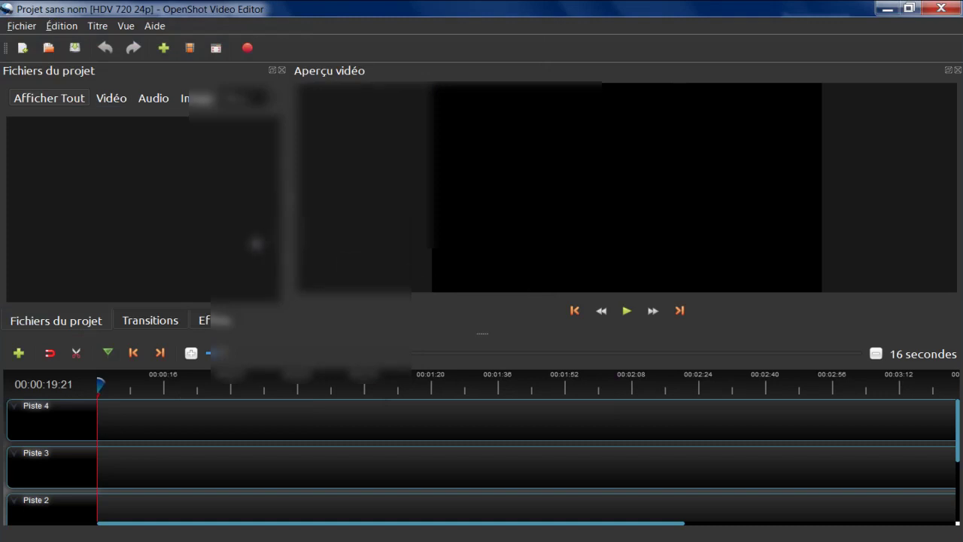
# Import the "Computer Keyboard - 3174" video from the Vidéos library into the project files.
pyautogui.rightClick(219, 228)
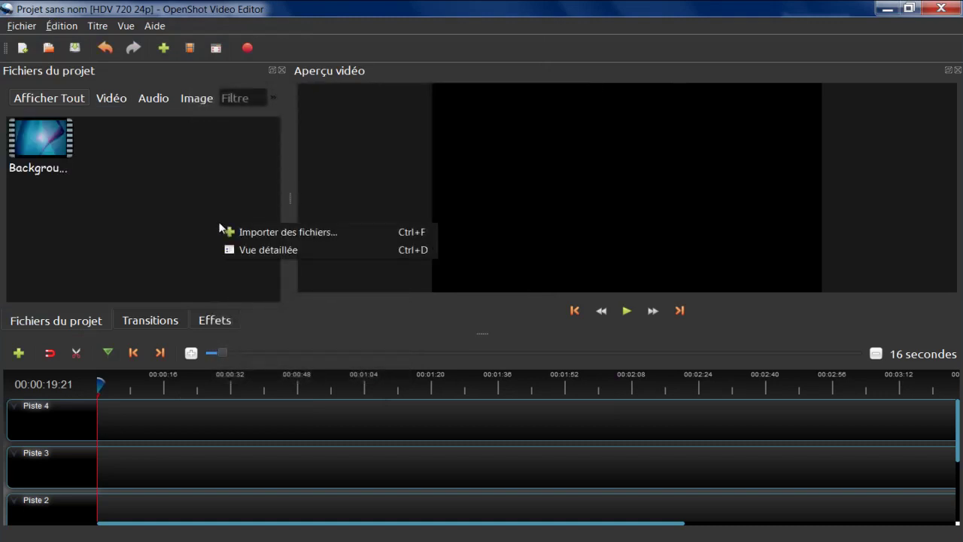
pyautogui.click(227, 230)
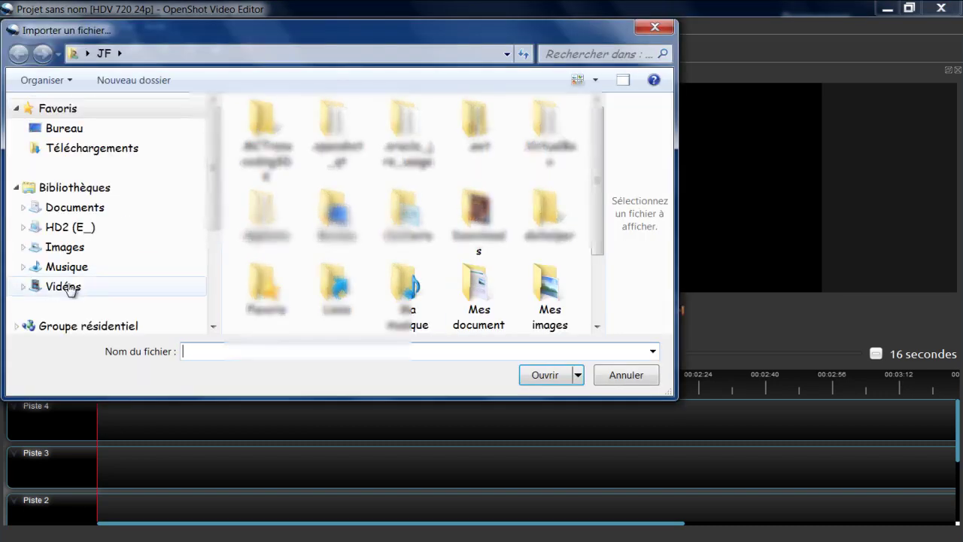
pyautogui.click(161, 289)
pyautogui.scroll(-3, 482, 253)
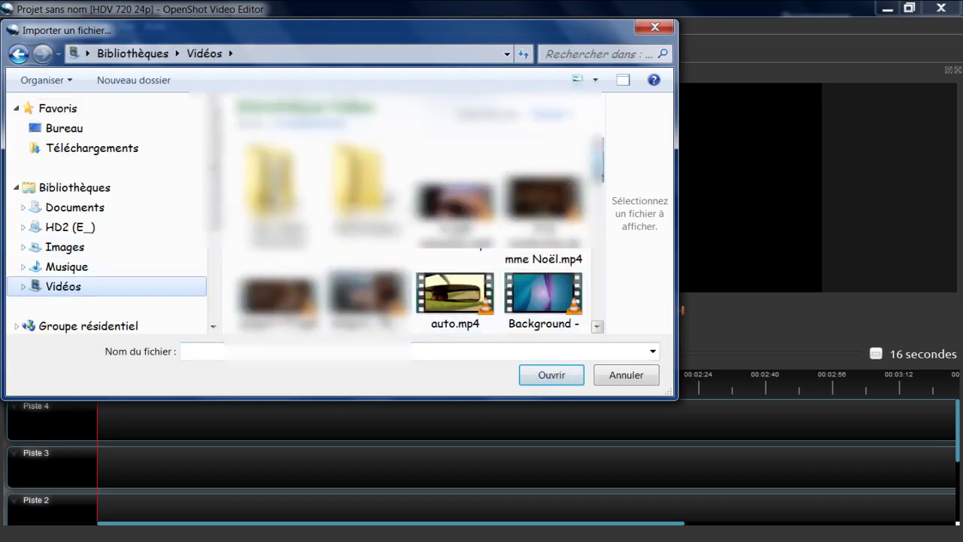
pyautogui.click(483, 257)
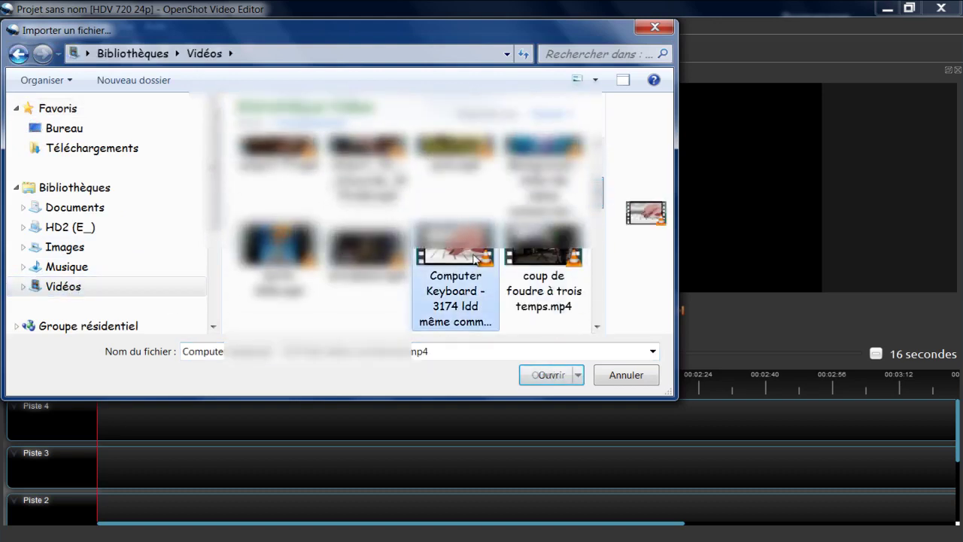
pyautogui.click(552, 375)
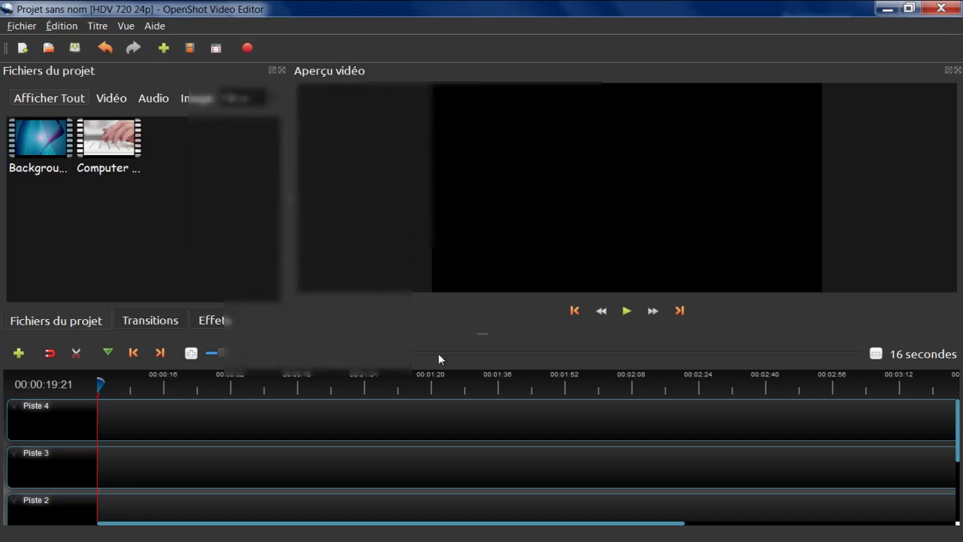
# Add the Background video to Track 4 of the timeline and move the clip to the track's very start.
pyautogui.click(46, 149)
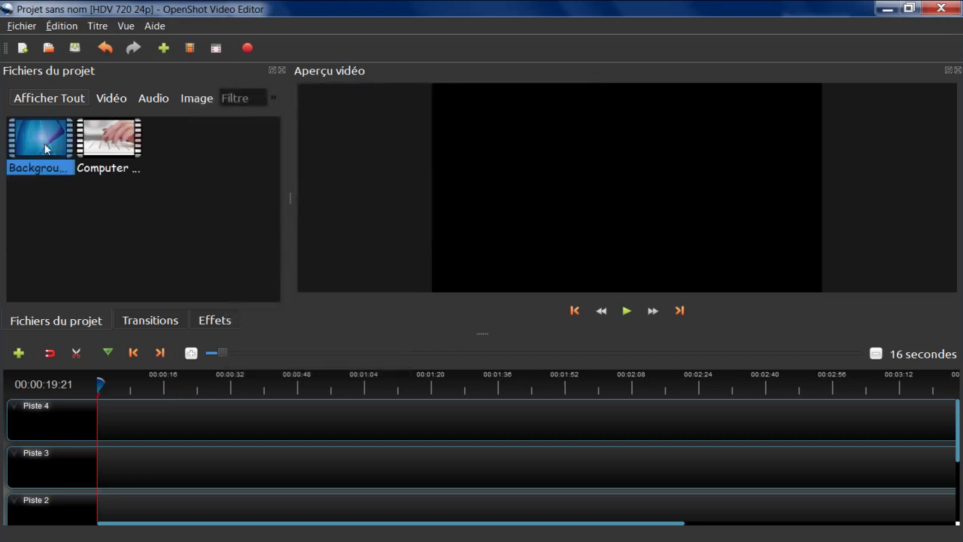
pyautogui.rightClick(46, 148)
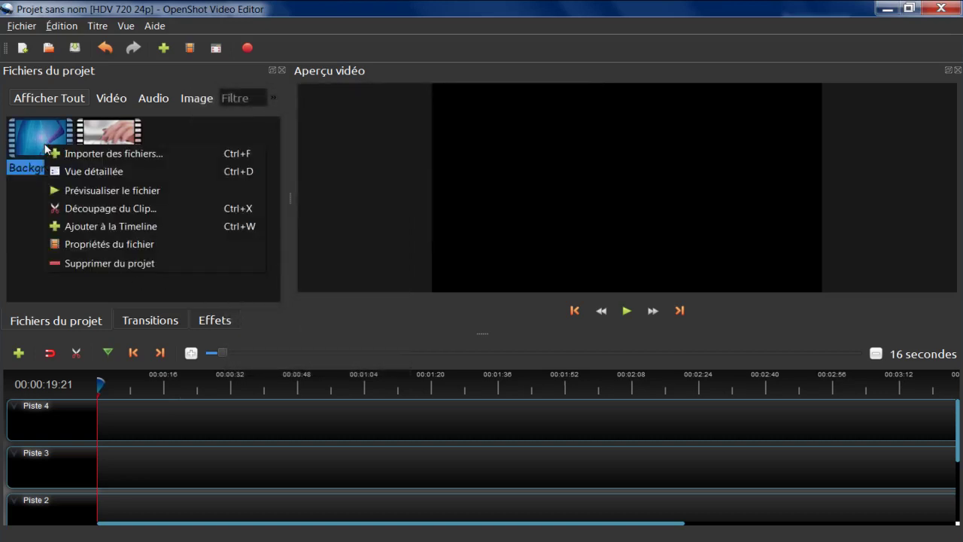
pyautogui.click(79, 225)
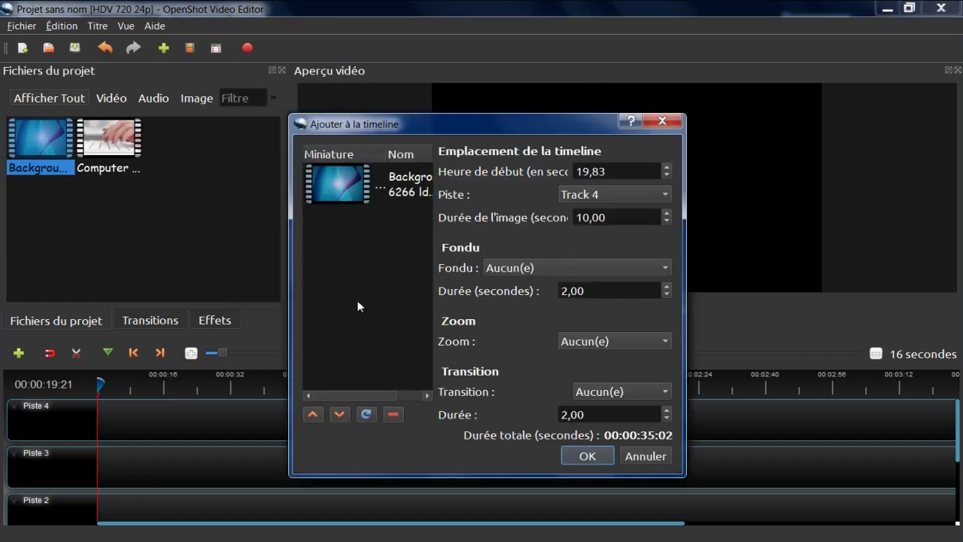
pyautogui.click(587, 456)
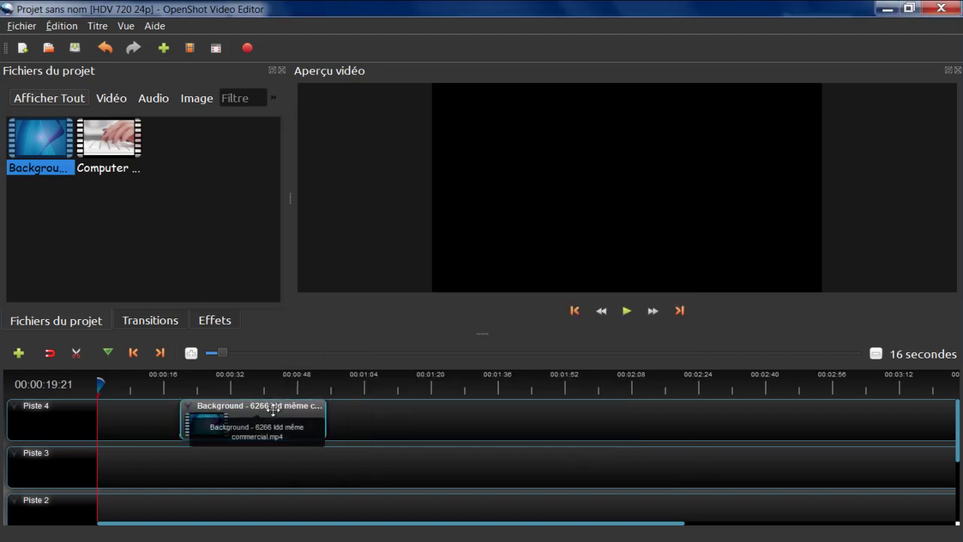
pyautogui.moveTo(271, 405); pyautogui.dragTo(189, 405)
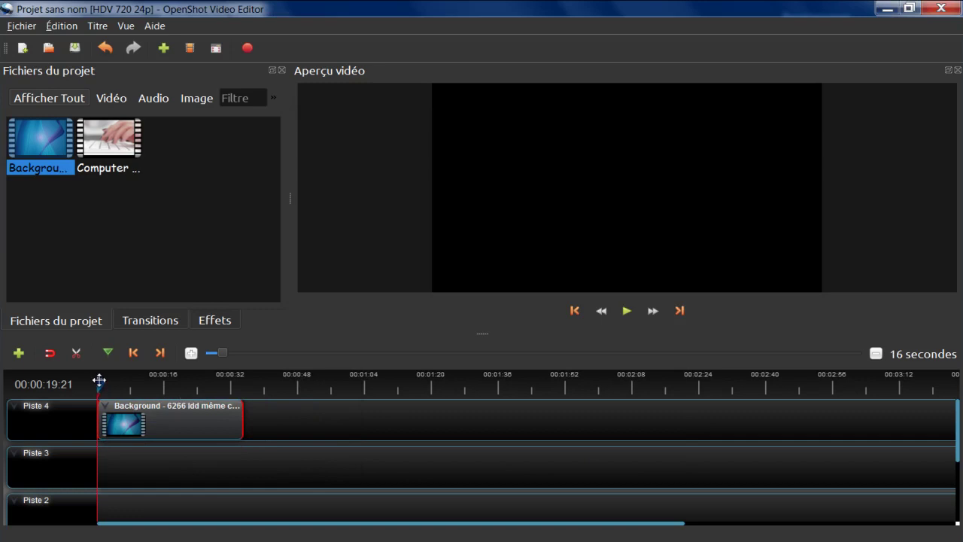
# Place the playhead at the end of the Background clip and add the Computer Keyboard video there on Track 4, starting at 35,21 seconds.
pyautogui.moveTo(97, 381); pyautogui.dragTo(245, 378)
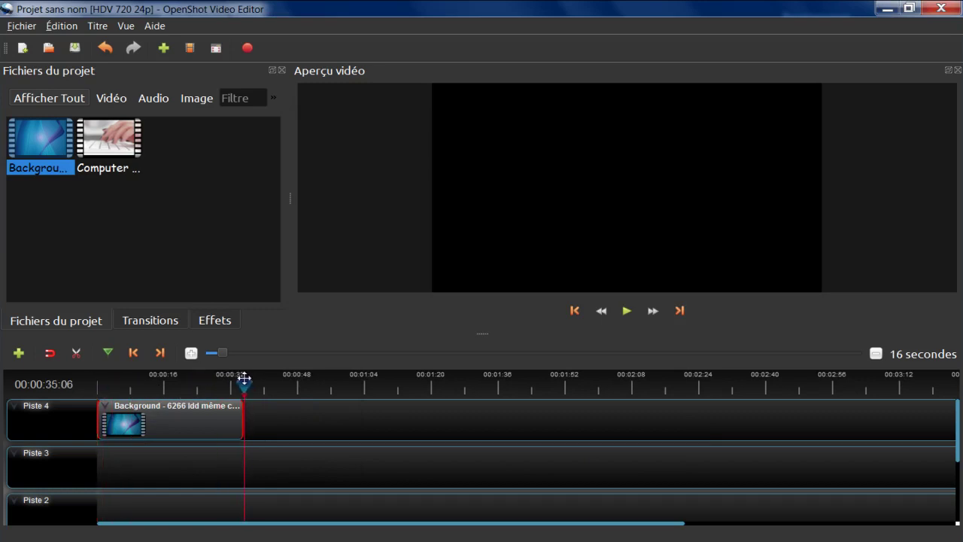
pyautogui.click(126, 151)
pyautogui.rightClick(125, 149)
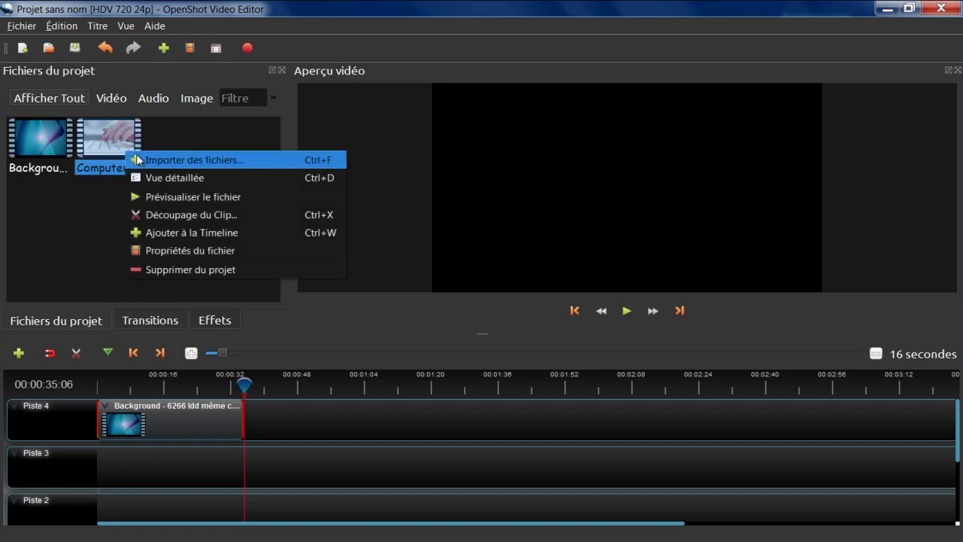
pyautogui.click(158, 235)
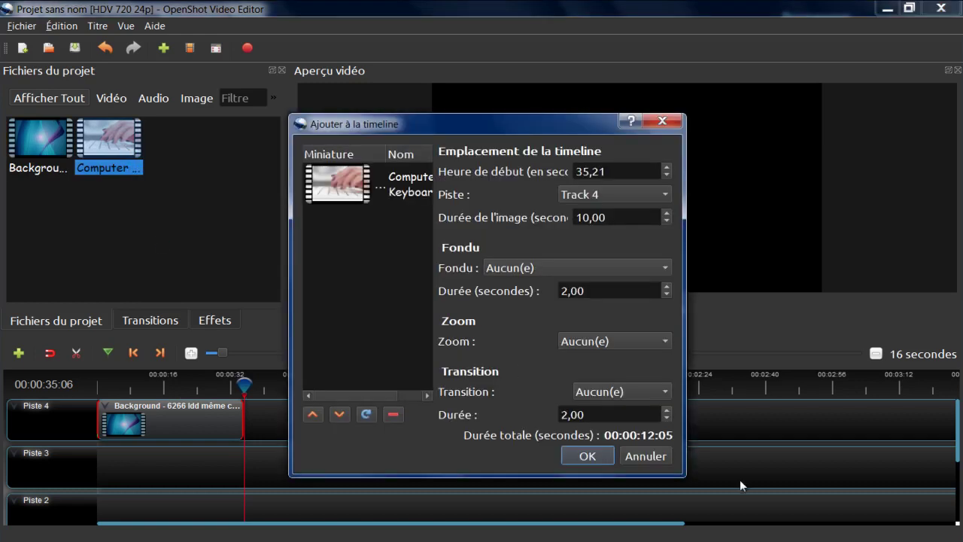
pyautogui.click(588, 457)
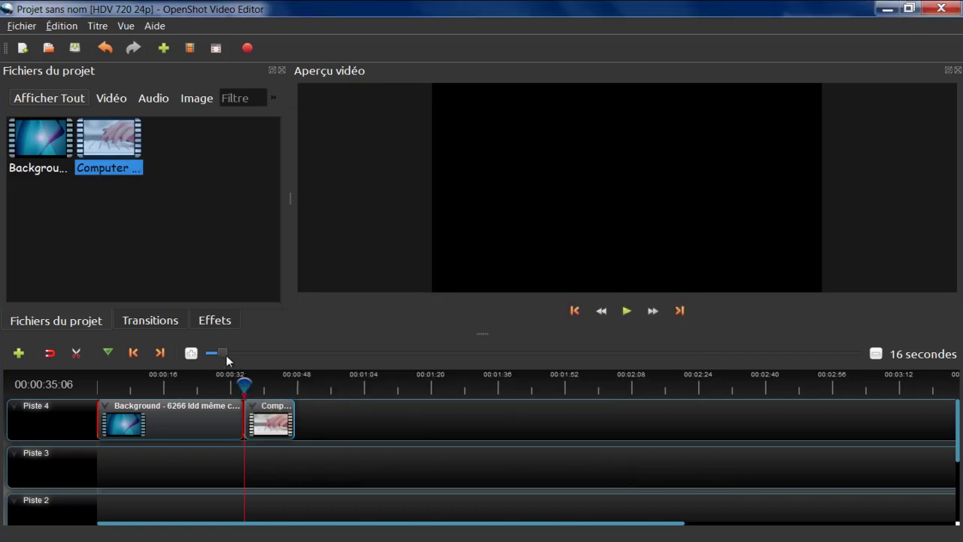
# Cut the Background clip at about 00:00:12:21, keeping only the part before the playhead.
pyautogui.moveTo(225, 354); pyautogui.dragTo(217, 356)
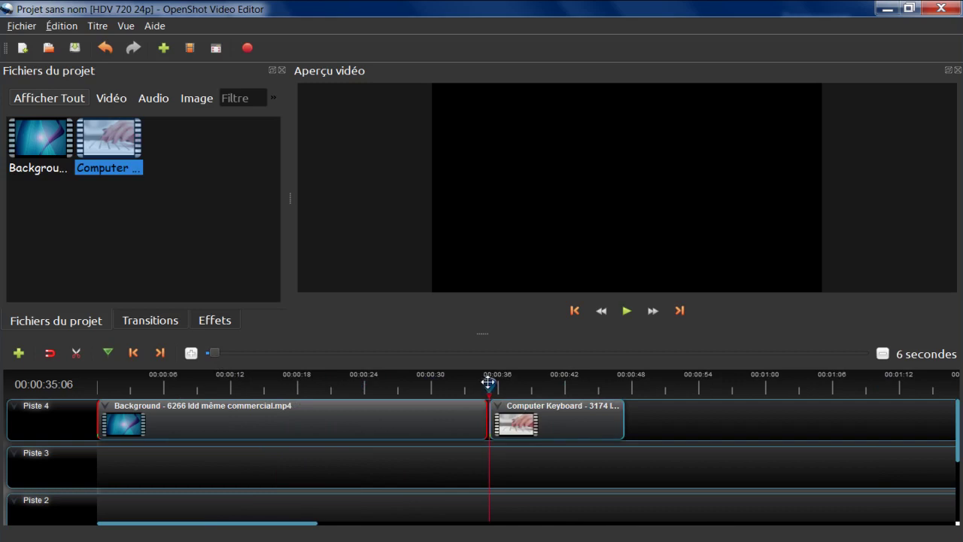
pyautogui.moveTo(490, 382); pyautogui.dragTo(422, 386)
pyautogui.moveTo(287, 399); pyautogui.dragTo(240, 386)
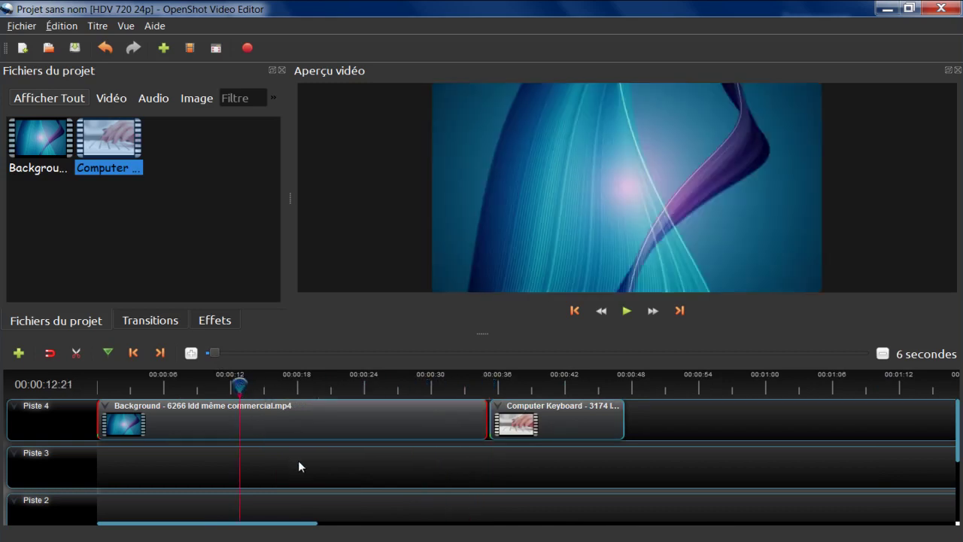
pyautogui.rightClick(262, 421)
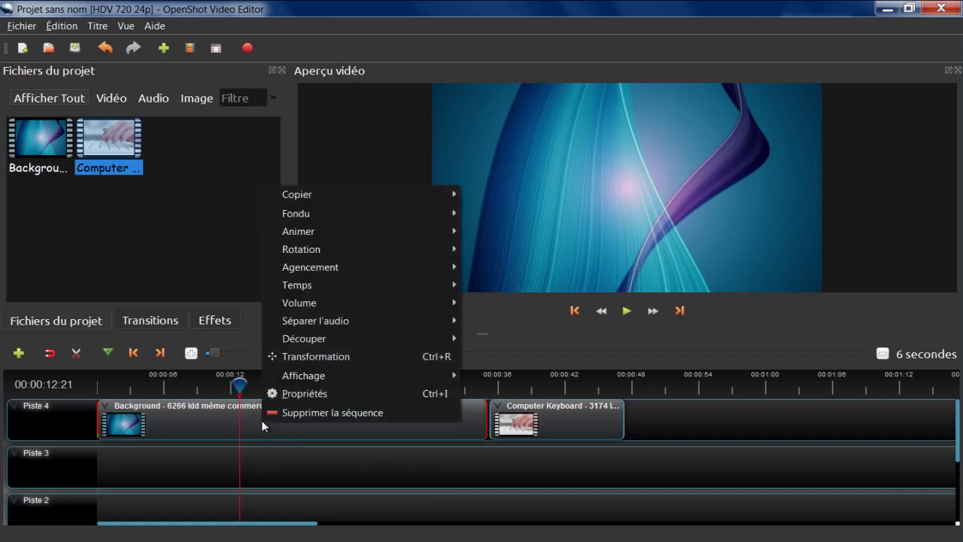
pyautogui.moveTo(334, 339)
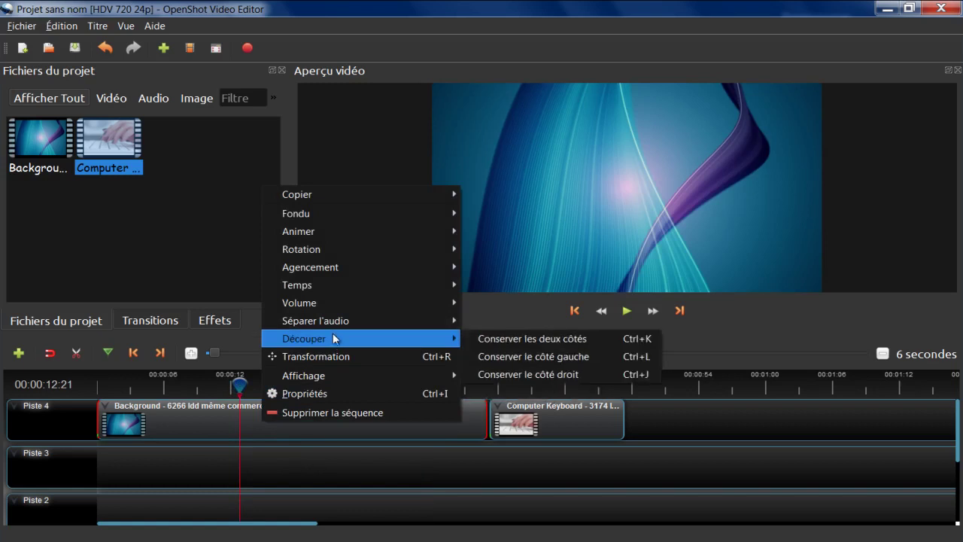
pyautogui.moveTo(333, 302)
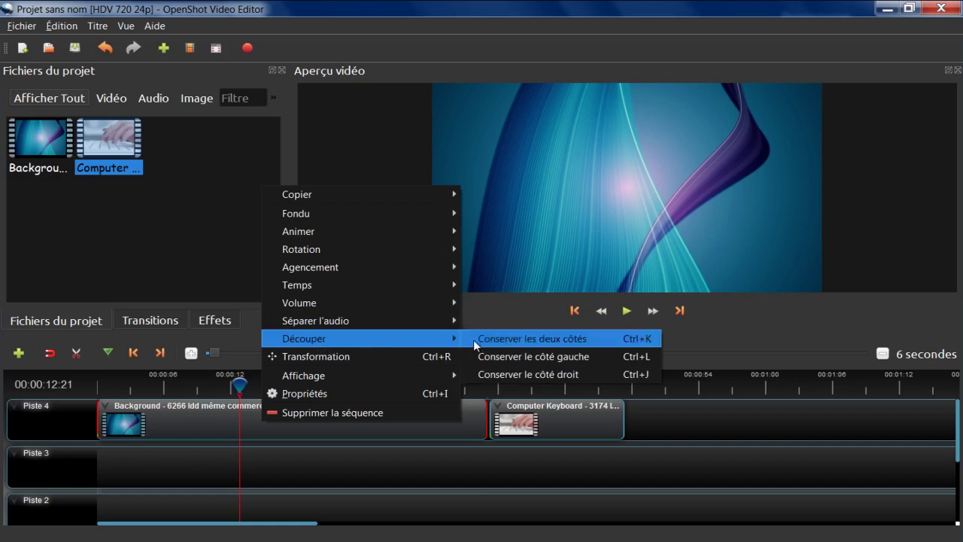
pyautogui.click(517, 357)
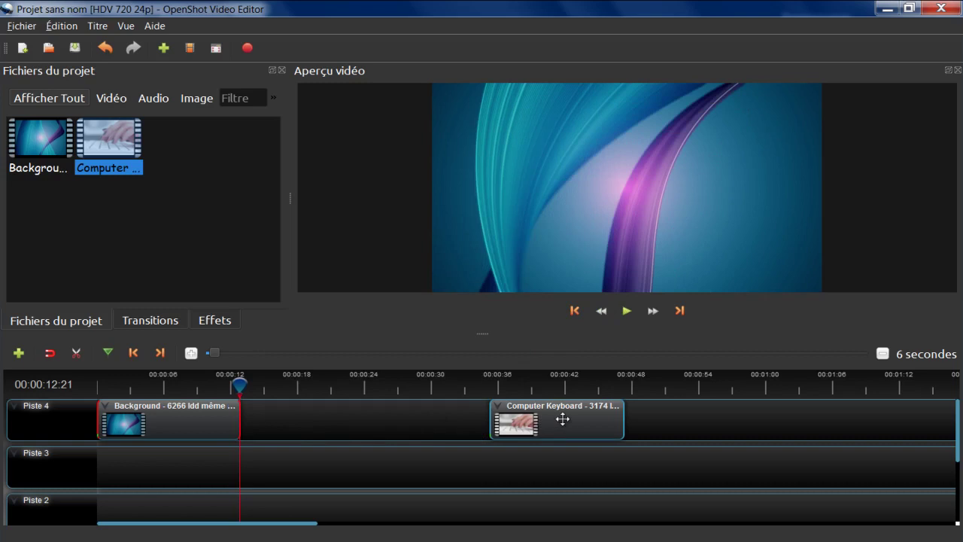
# Move the Computer Keyboard clip against the end of the shortened Background clip and play the passage across their junction.
pyautogui.moveTo(563, 419); pyautogui.dragTo(313, 420)
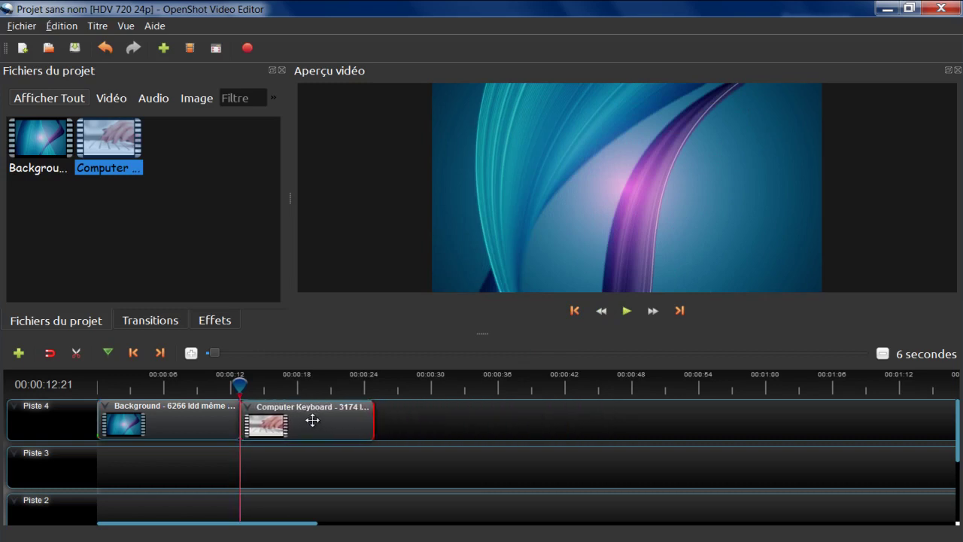
pyautogui.click(236, 384)
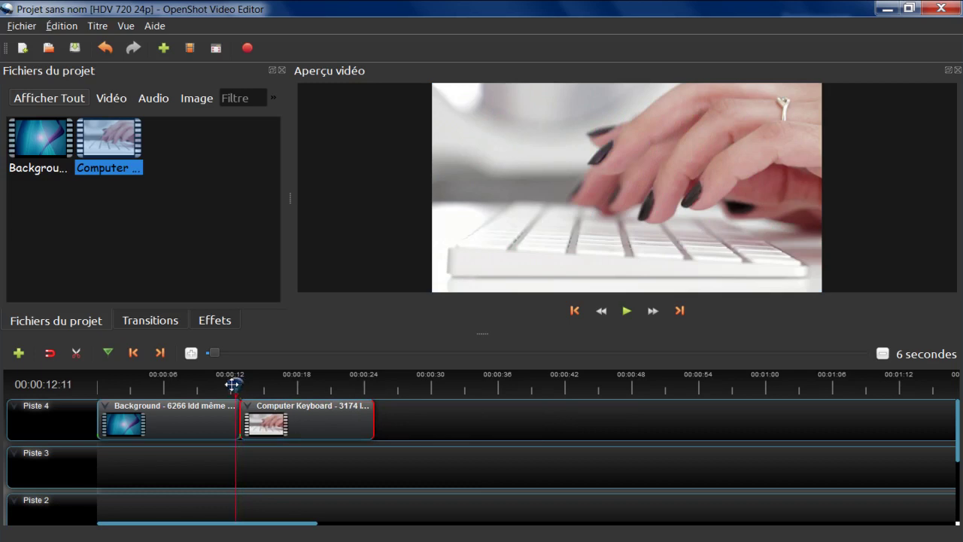
pyautogui.moveTo(233, 384); pyautogui.dragTo(217, 384)
pyautogui.click(621, 309)
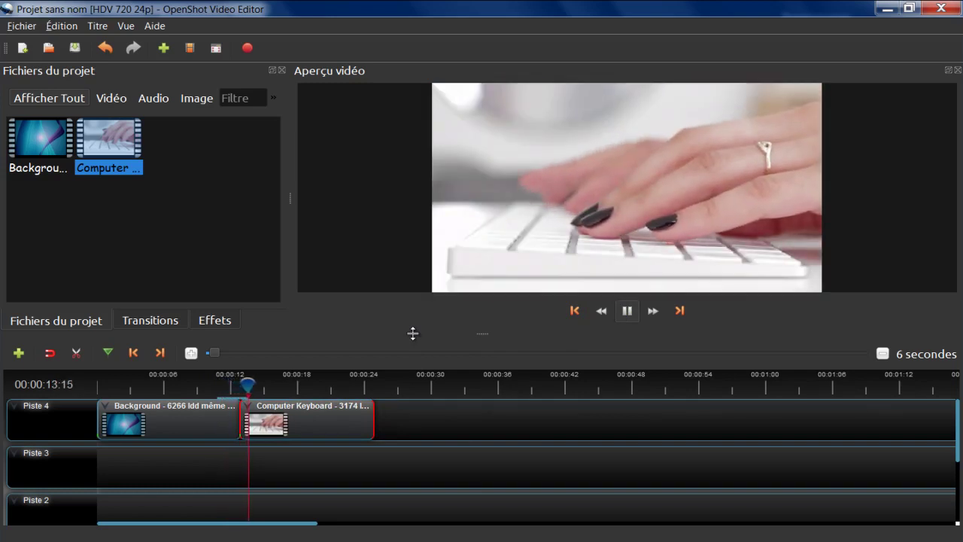
# Slide the Computer Keyboard clip earlier so it slightly overlaps the Background clip's end as a transition, and play that passage.
pyautogui.click(627, 311)
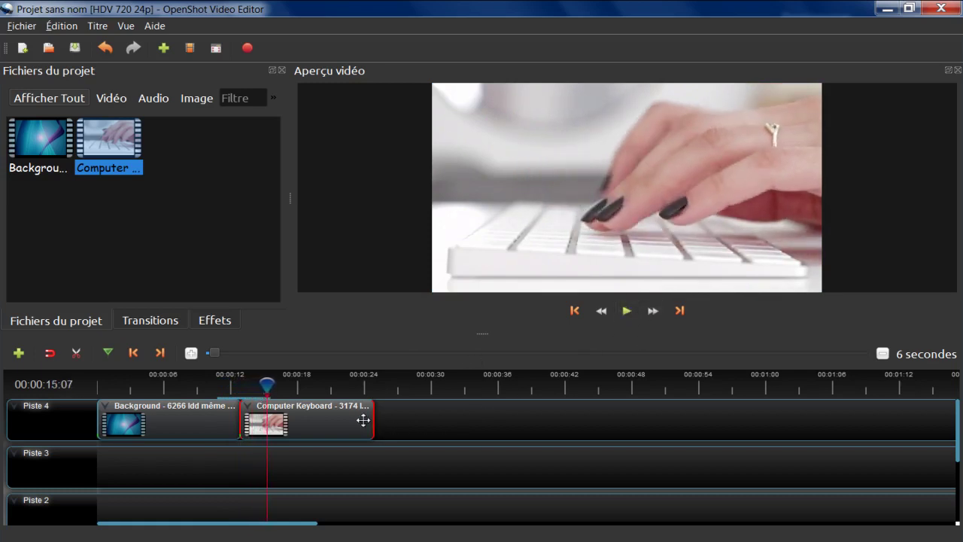
pyautogui.moveTo(361, 420); pyautogui.dragTo(341, 420)
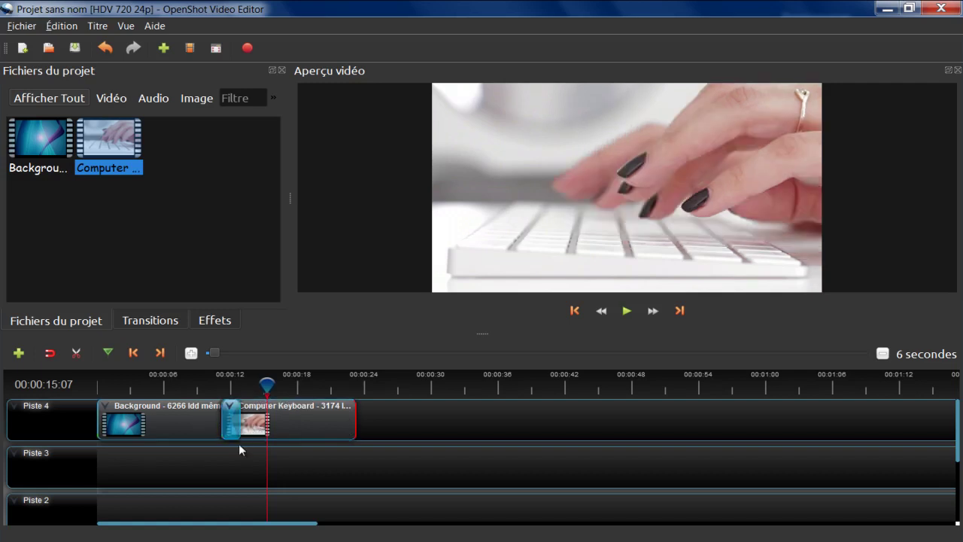
pyautogui.moveTo(267, 385); pyautogui.dragTo(263, 385)
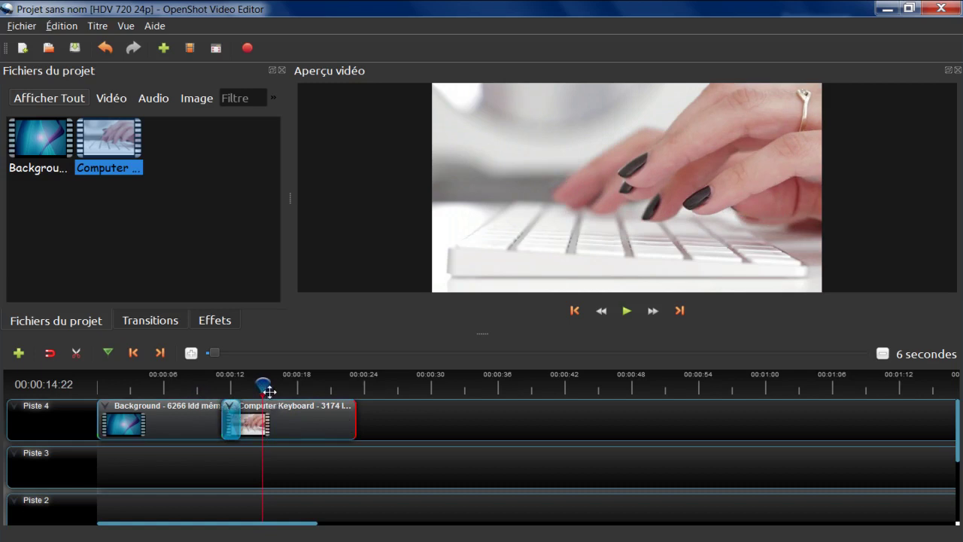
pyautogui.moveTo(263, 386); pyautogui.dragTo(179, 387)
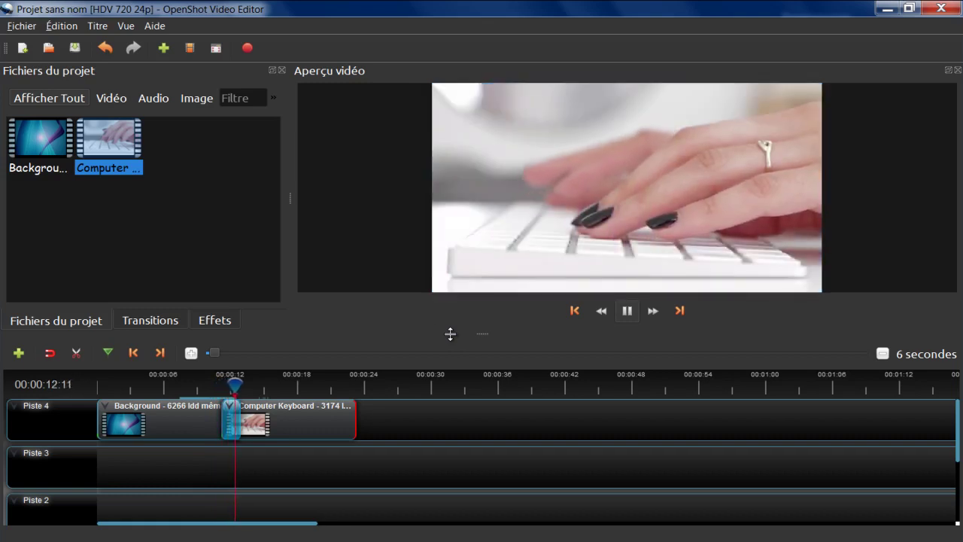
pyautogui.click(629, 311)
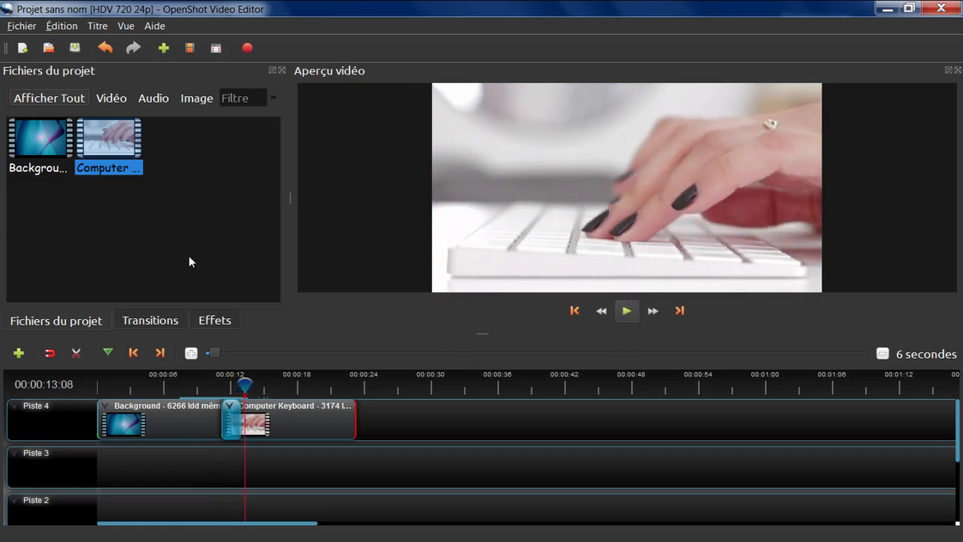
pyautogui.click(189, 258)
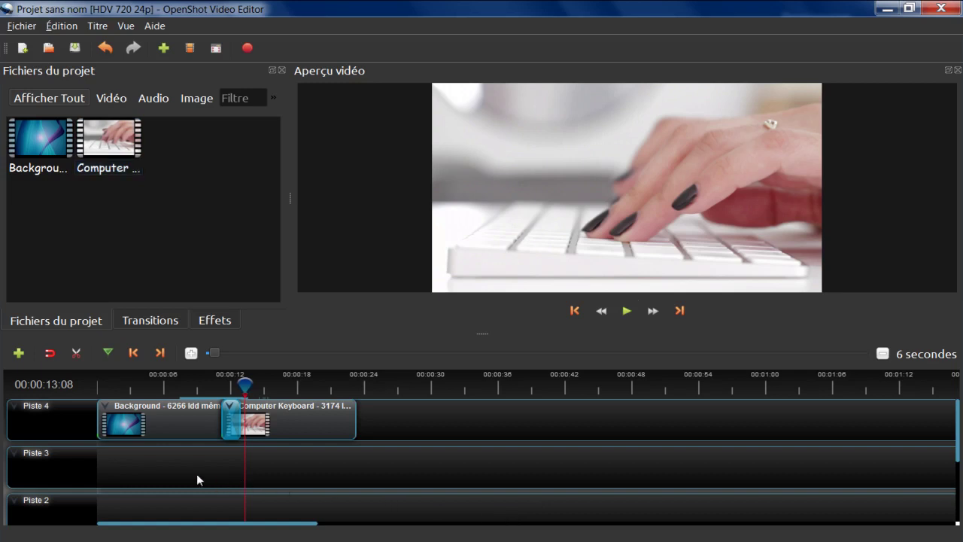
# Delete two empty timeline tracks, Piste 3 and, after the renumbering, Piste 1.
pyautogui.rightClick(70, 465)
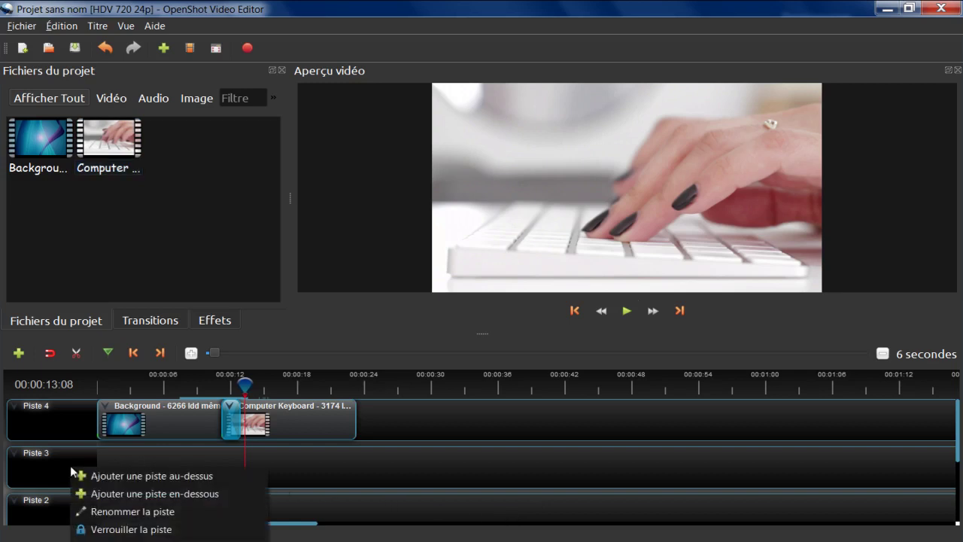
pyautogui.click(103, 530)
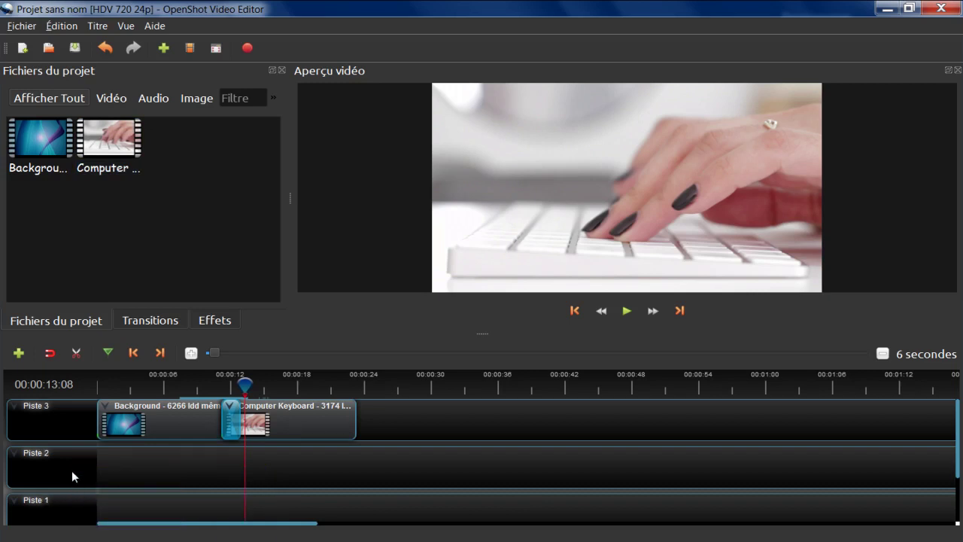
pyautogui.rightClick(64, 511)
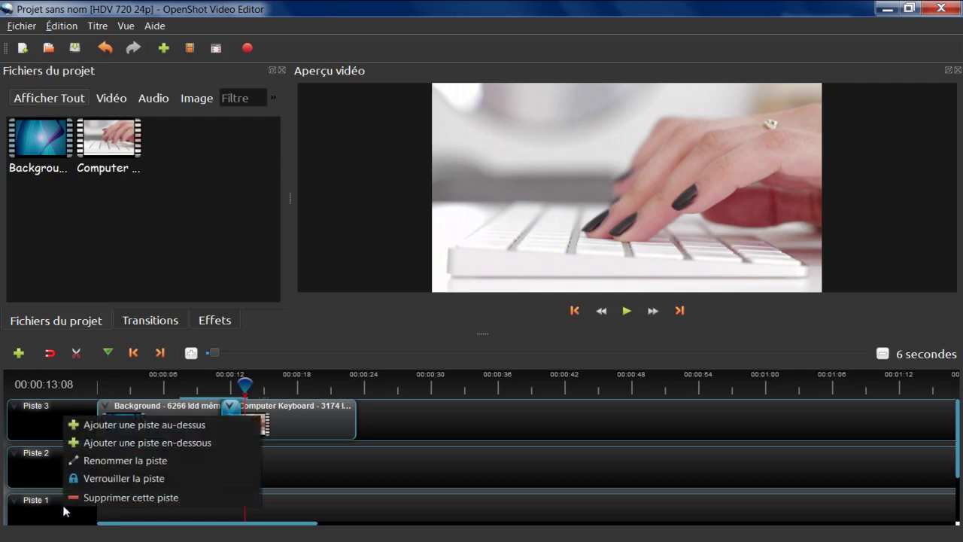
pyautogui.click(71, 499)
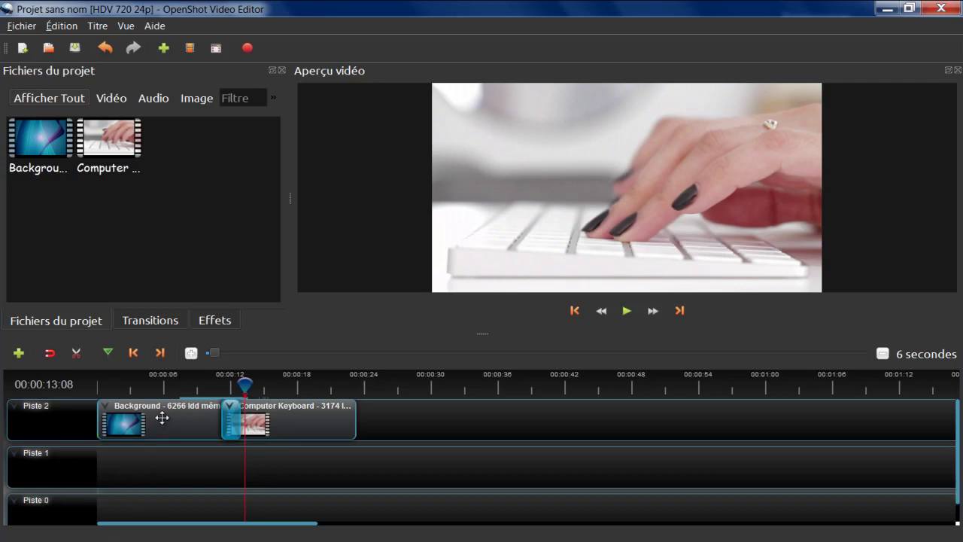
# Move the Background clip, the transition and the Computer Keyboard clip from Piste 2 to Piste 1, keeping their timing.
pyautogui.moveTo(161, 418); pyautogui.dragTo(158, 460)
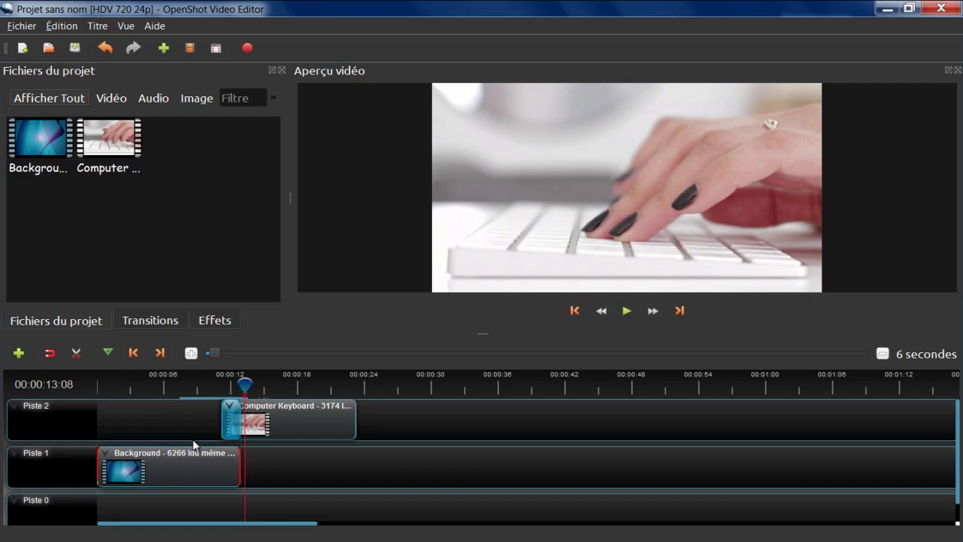
pyautogui.moveTo(230, 420); pyautogui.dragTo(233, 463)
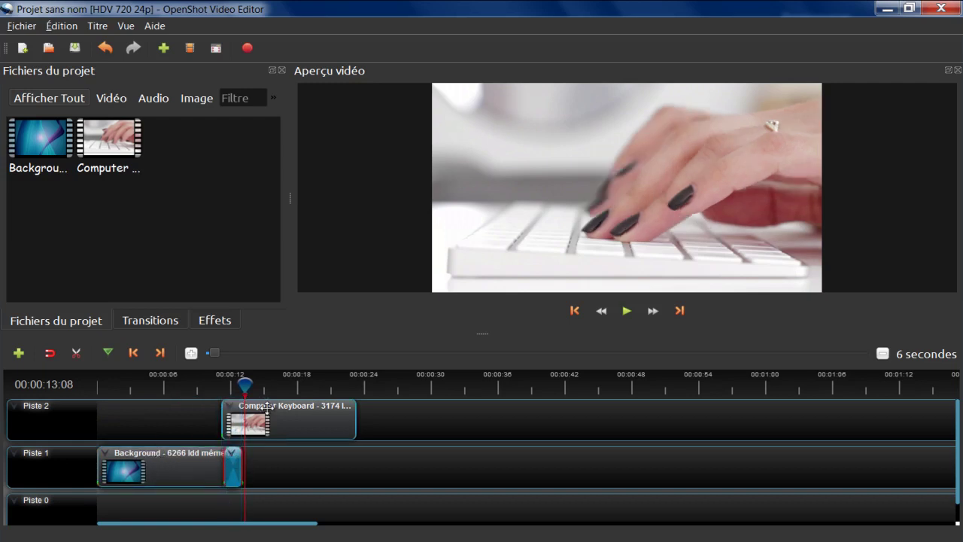
pyautogui.moveTo(265, 412); pyautogui.dragTo(268, 452)
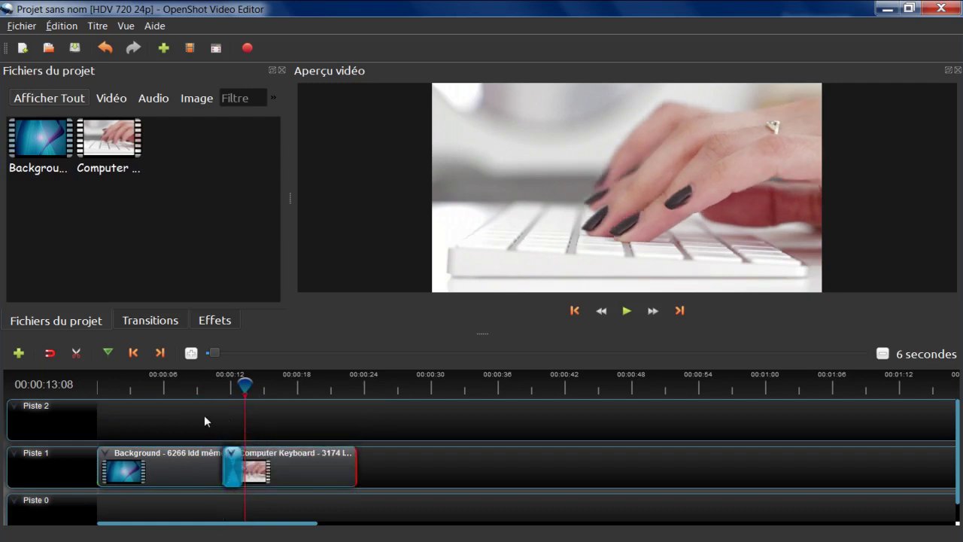
# Delete the emptied Piste 2 and play the passage across the transition between the two clips.
pyautogui.rightClick(62, 425)
pyautogui.click(87, 502)
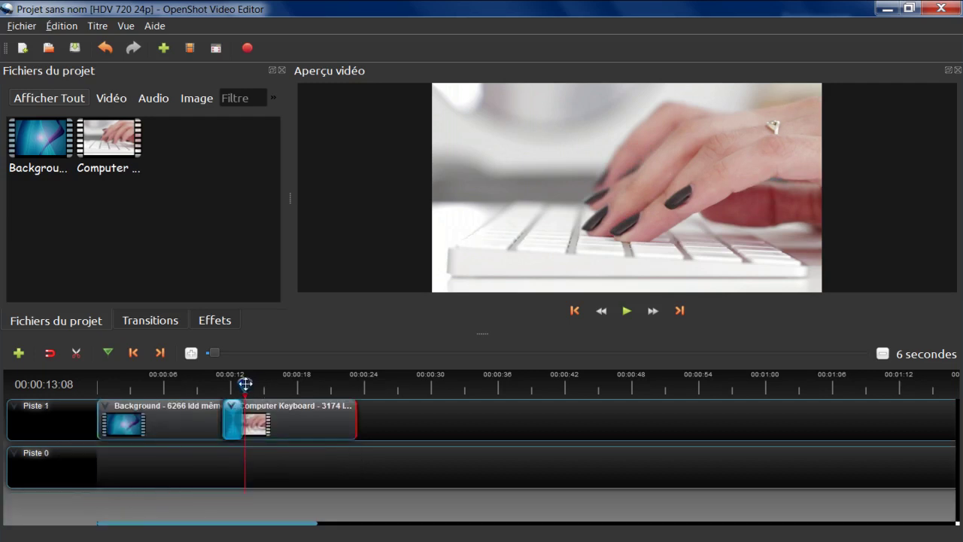
pyautogui.moveTo(244, 386); pyautogui.dragTo(211, 390)
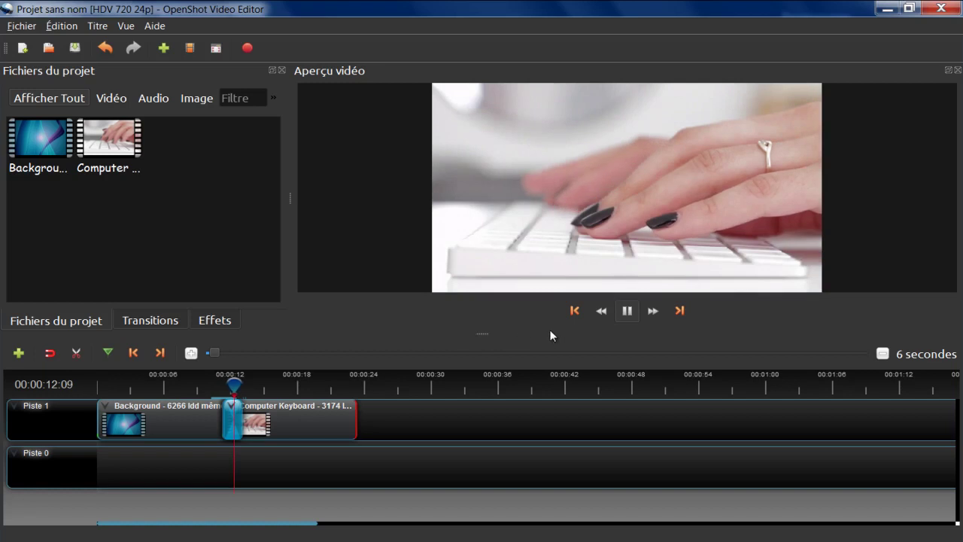
pyautogui.click(627, 311)
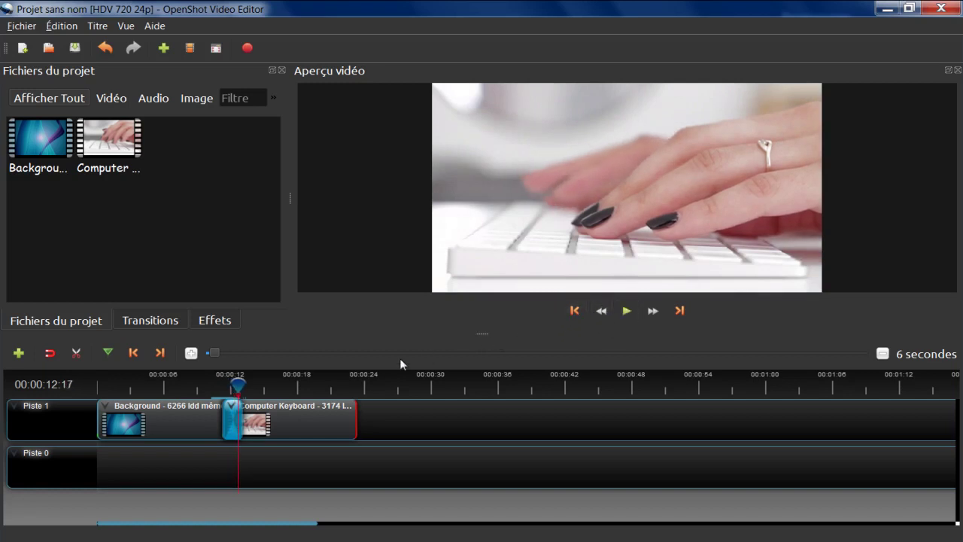
# Start importing a file, browse to the Youtube (copie) folder in the HD2 (E_) library, and arrange its contents by folder.
pyautogui.rightClick(236, 254)
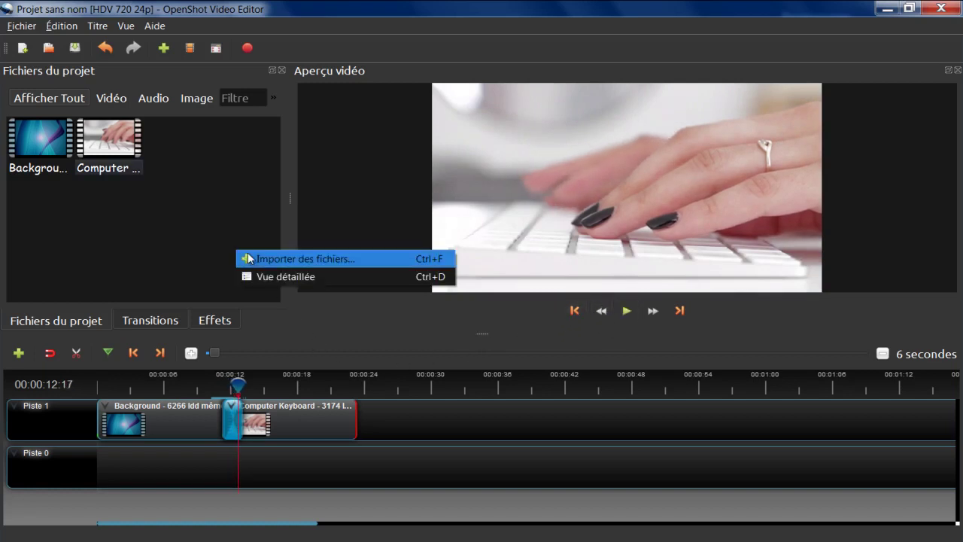
pyautogui.click(251, 261)
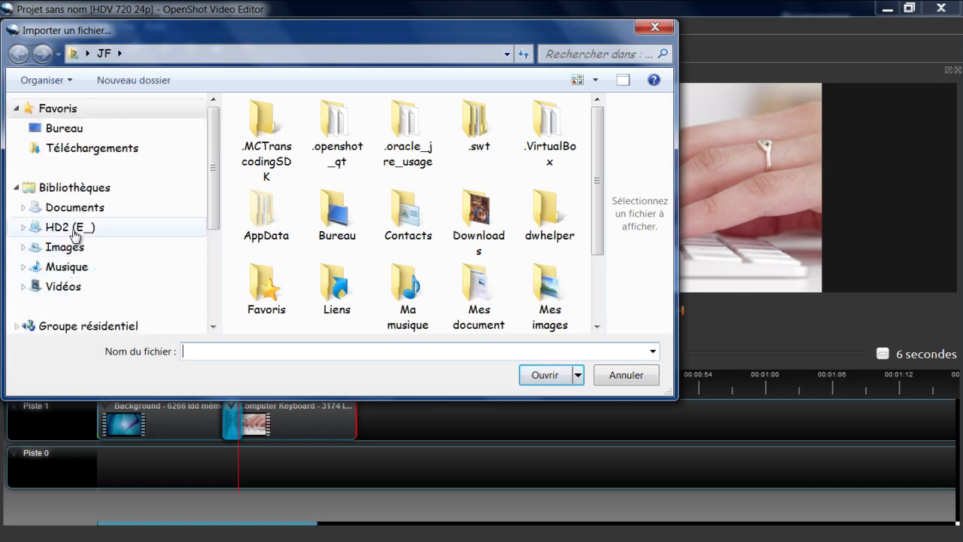
pyautogui.click(75, 236)
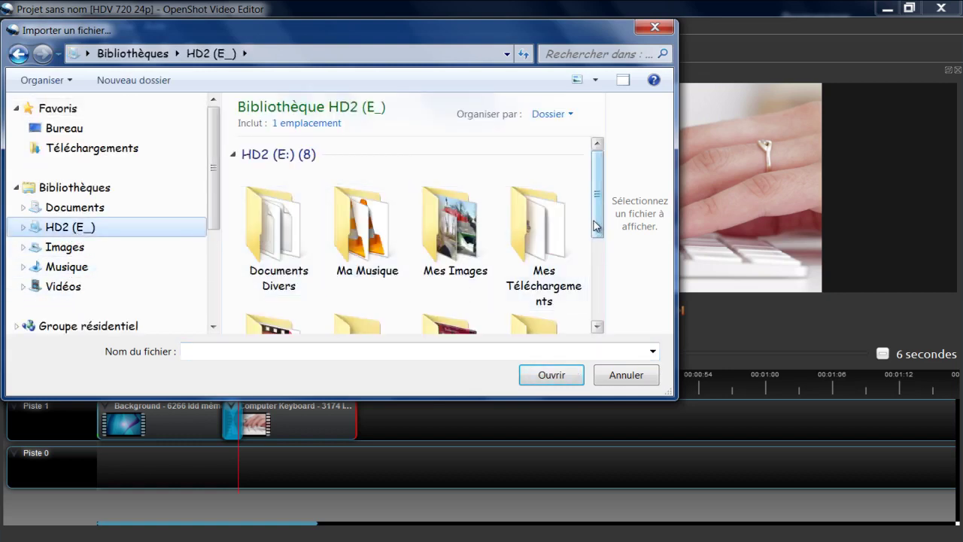
pyautogui.moveTo(597, 226); pyautogui.dragTo(595, 305)
pyautogui.click(557, 287)
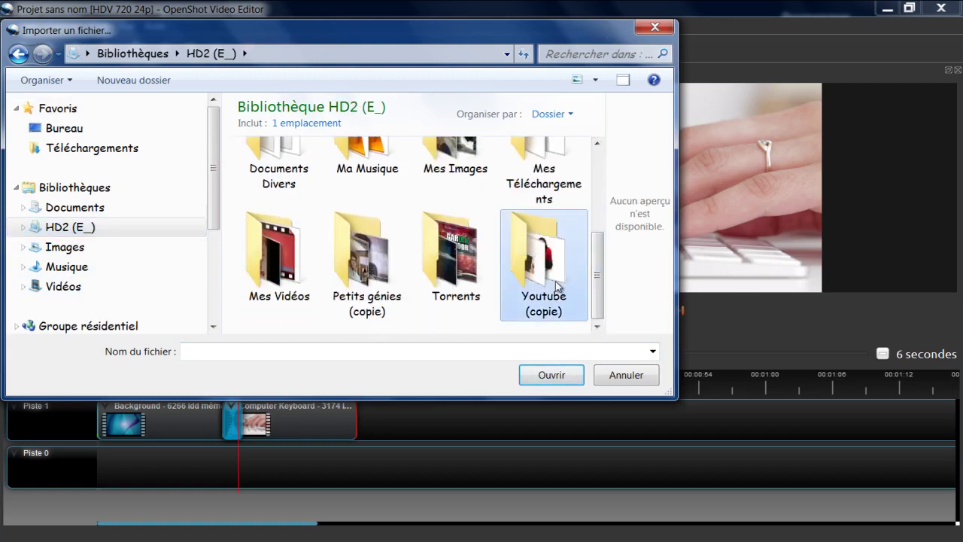
pyautogui.doubleClick(558, 286)
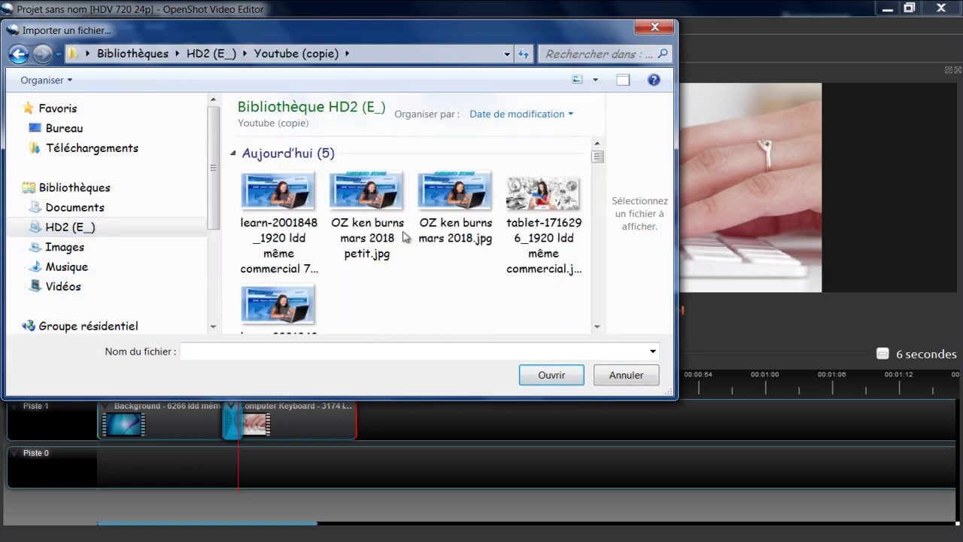
pyautogui.click(533, 115)
pyautogui.click(502, 134)
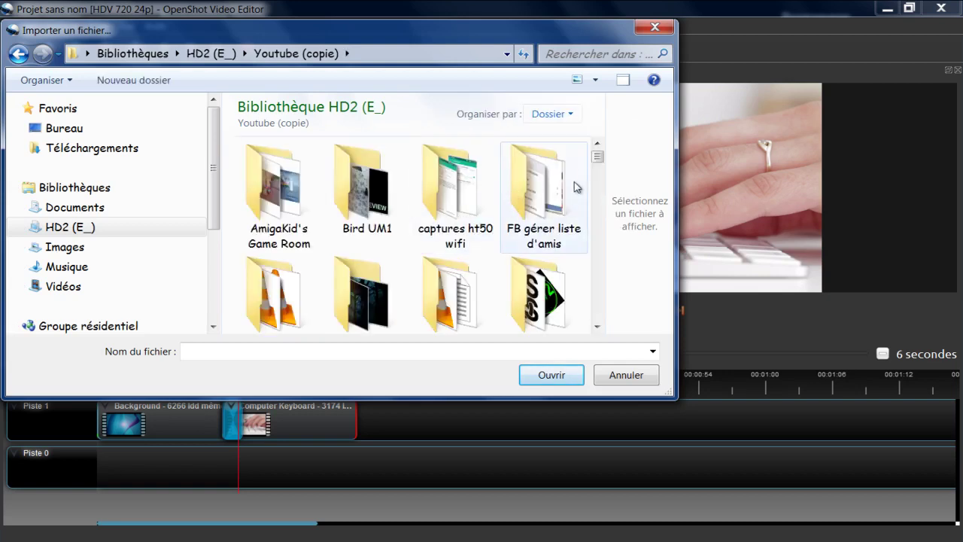
# Import the "Making_me_nervous" simple mix MP3 from the Intros pour Ordino Zone folder into the project files.
pyautogui.moveTo(598, 157)
pyautogui.mouseDown()
pyautogui.moveTo(599, 167)
pyautogui.moveTo(598, 138)
pyautogui.moveTo(599, 146)
pyautogui.mouseUp()
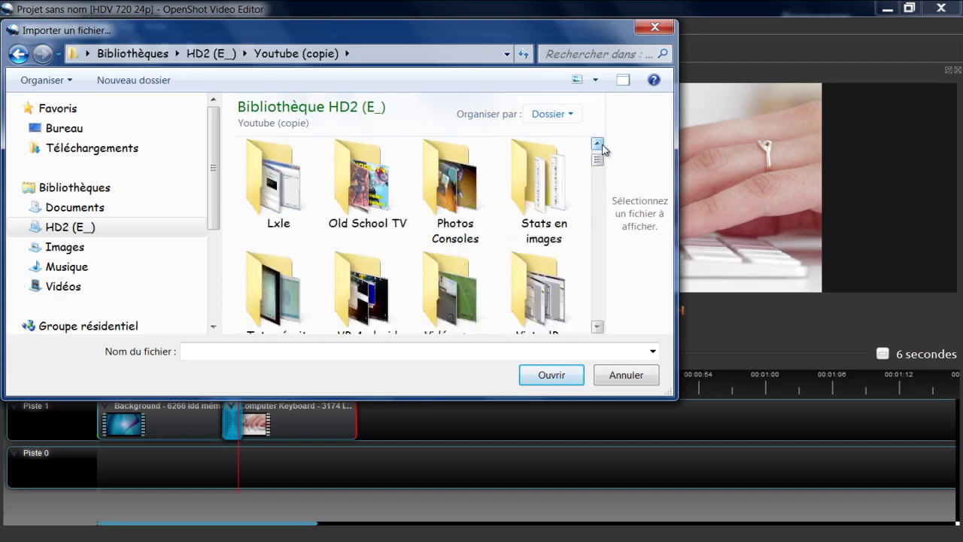
pyautogui.doubleClick(308, 205)
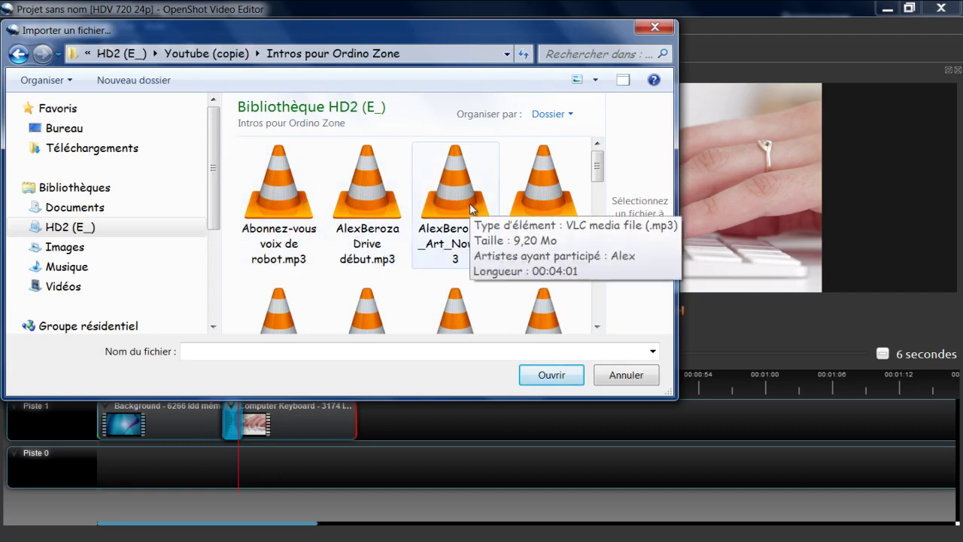
pyautogui.moveTo(599, 169); pyautogui.dragTo(598, 192)
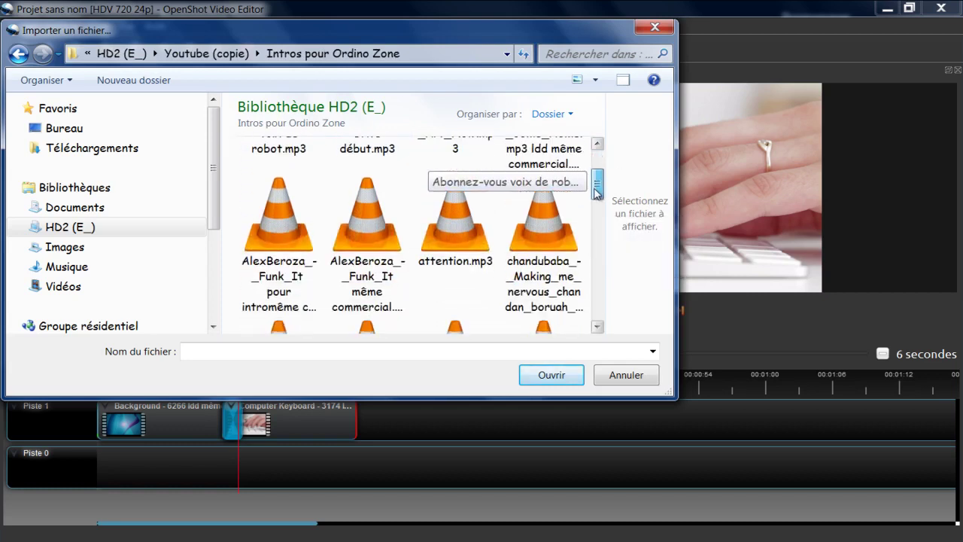
pyautogui.click(548, 226)
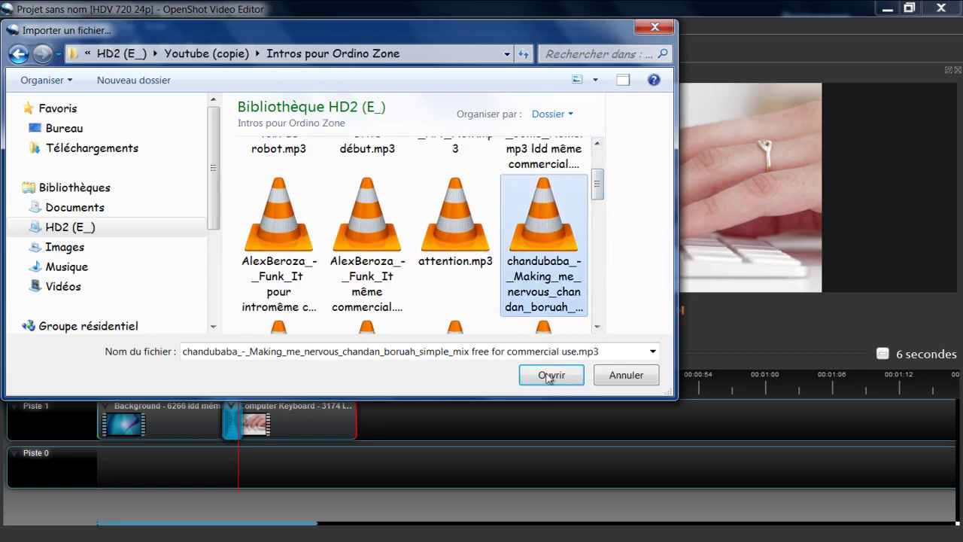
pyautogui.click(552, 376)
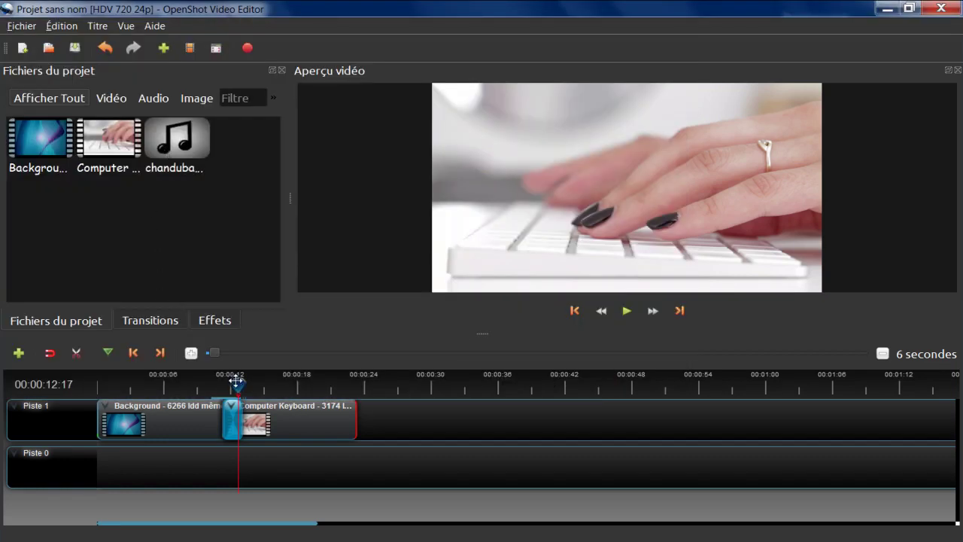
# Return the playhead to the start, add the music file to Track 1 at 0,00 seconds, and move it to Piste 0.
pyautogui.moveTo(238, 383); pyautogui.dragTo(86, 393)
pyautogui.click(171, 142)
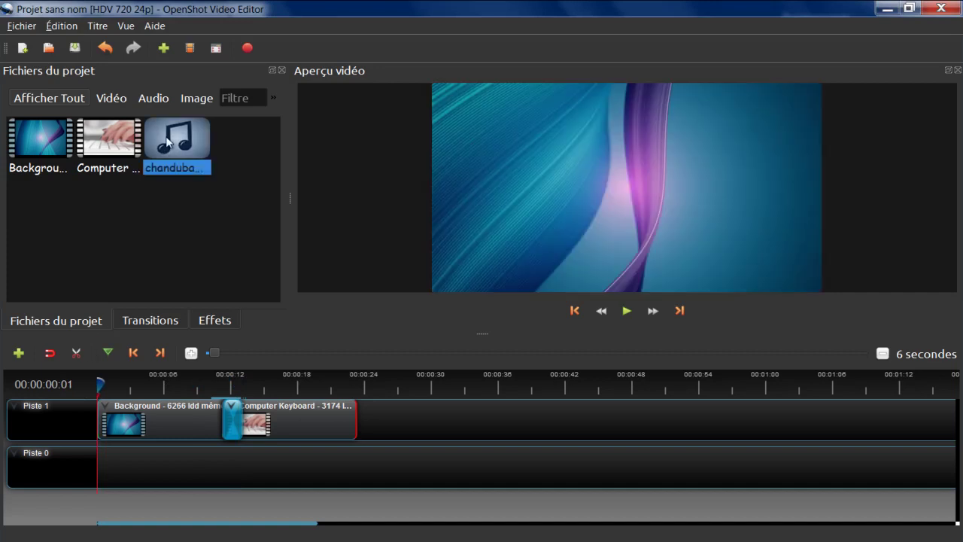
pyautogui.rightClick(167, 139)
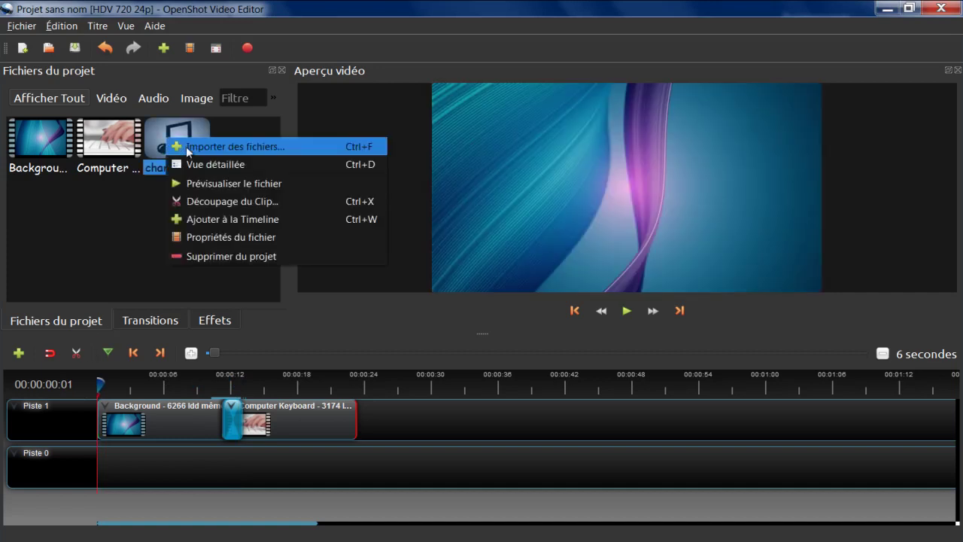
pyautogui.click(195, 223)
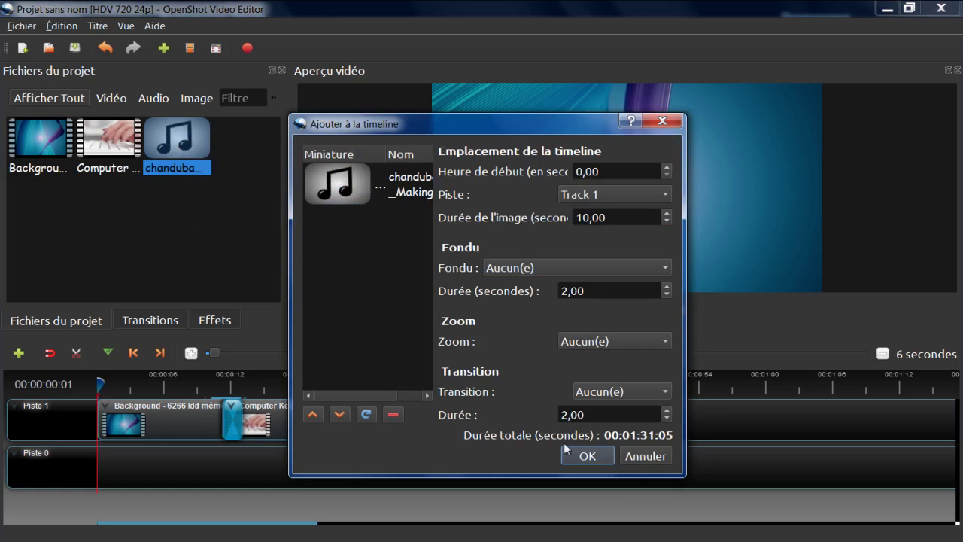
pyautogui.click(588, 456)
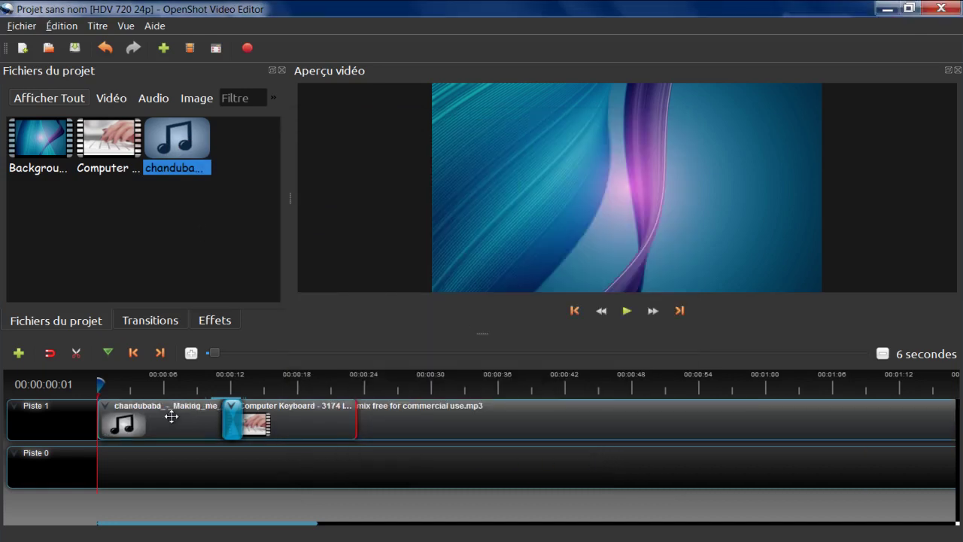
pyautogui.moveTo(170, 415); pyautogui.dragTo(175, 460)
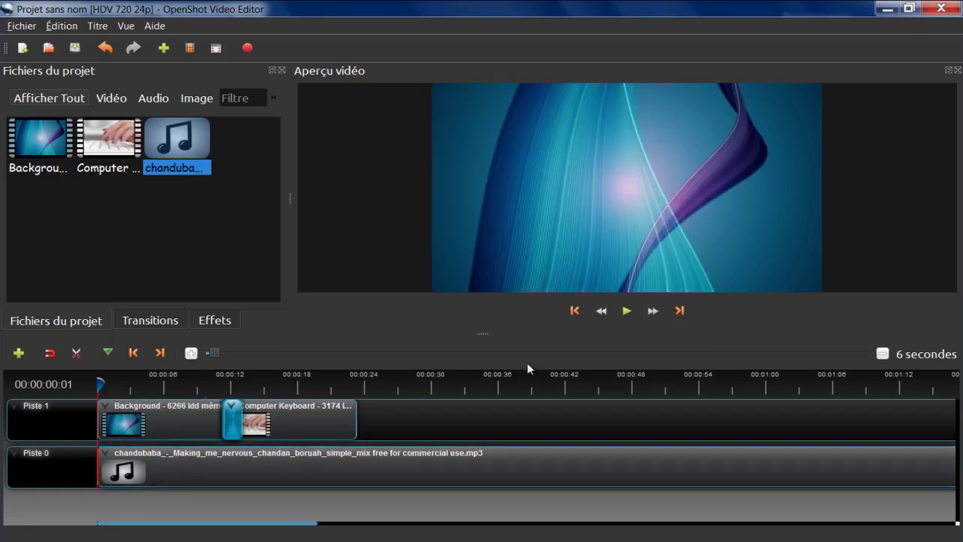
# Play the opening with the music, and place the playhead at the Computer Keyboard clip's end, at 00:00:23:09.
pyautogui.click(619, 313)
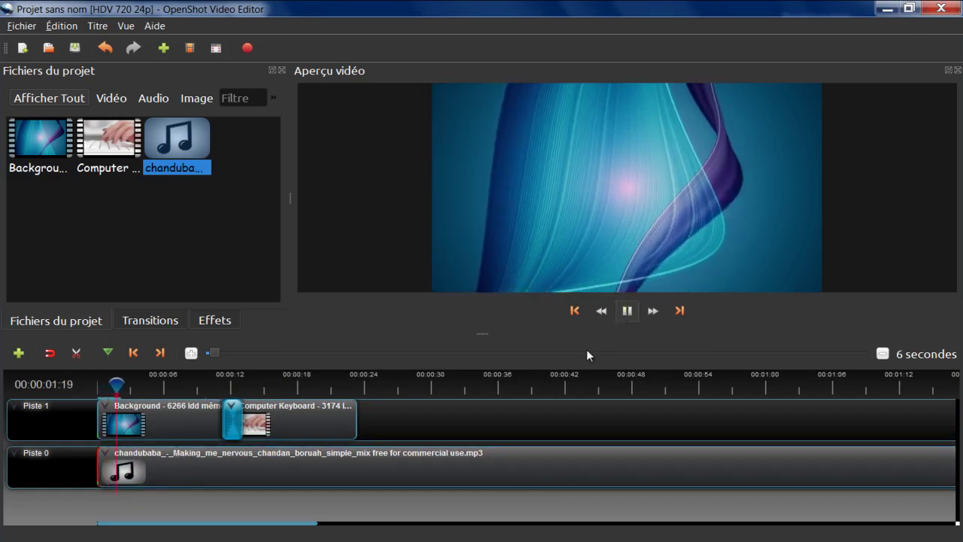
pyautogui.click(627, 312)
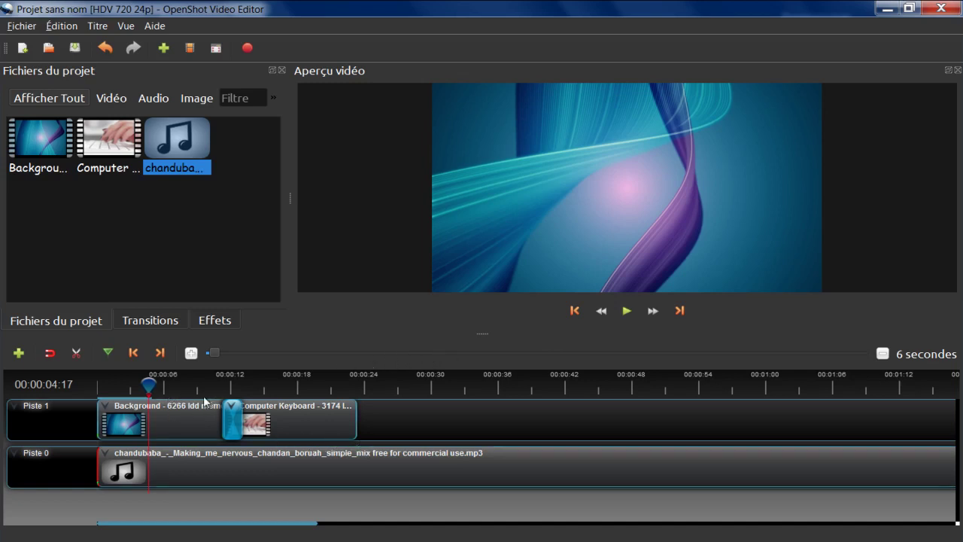
pyautogui.moveTo(148, 385); pyautogui.dragTo(358, 386)
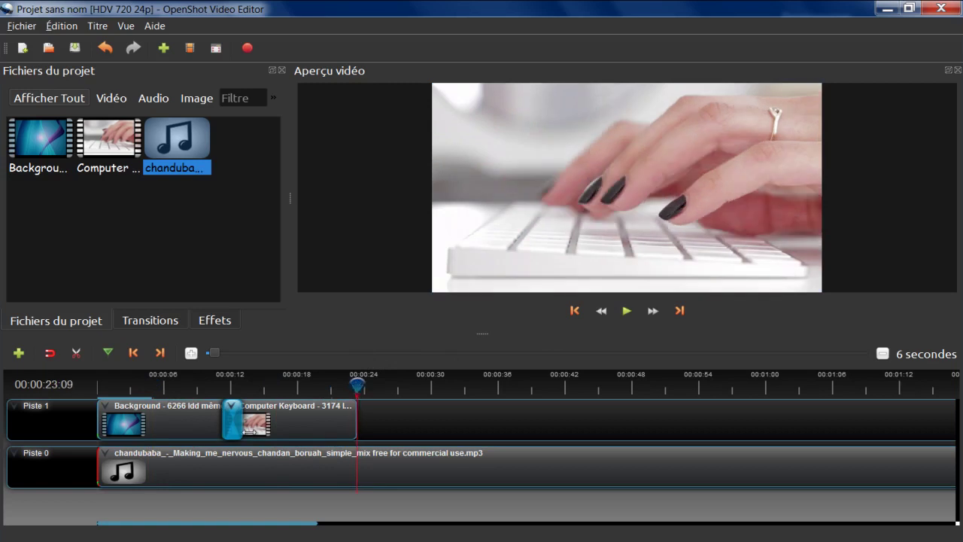
# Cut the music clip on Piste 0 at the playhead, keeping only its left side.
pyautogui.rightClick(375, 471)
pyautogui.moveTo(438, 391)
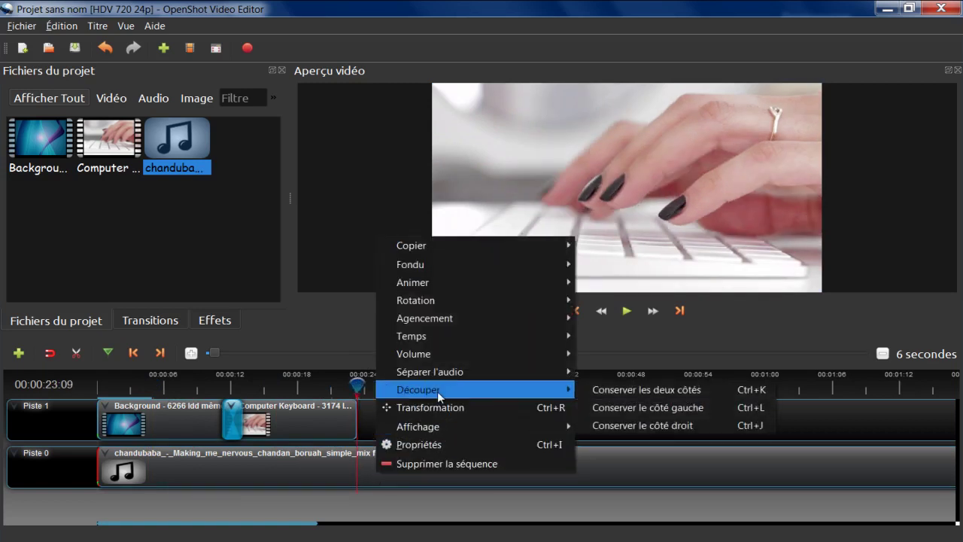
pyautogui.click(621, 408)
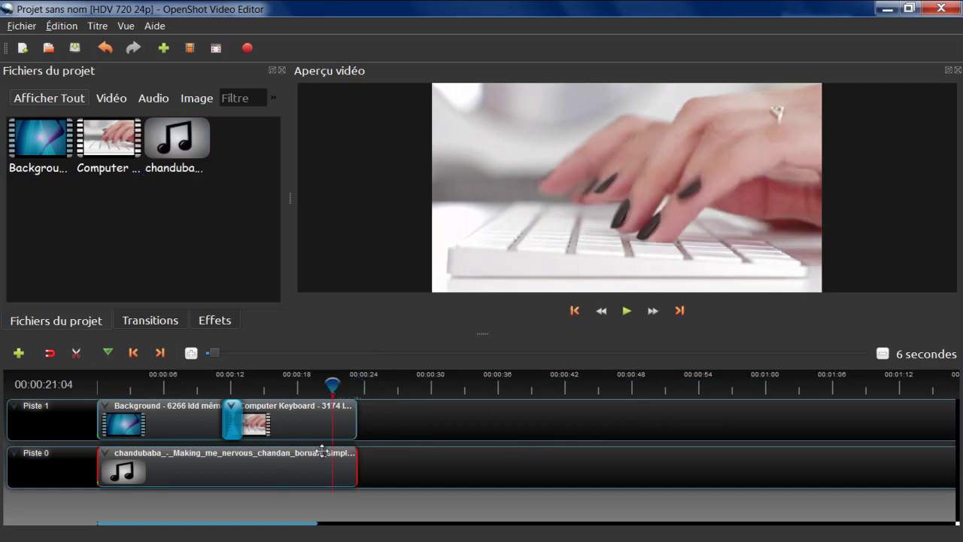
# Apply a slow volume fade-out (Fondu en sortie, lent) to the end of the music clip on Piste 0.
pyautogui.rightClick(263, 472)
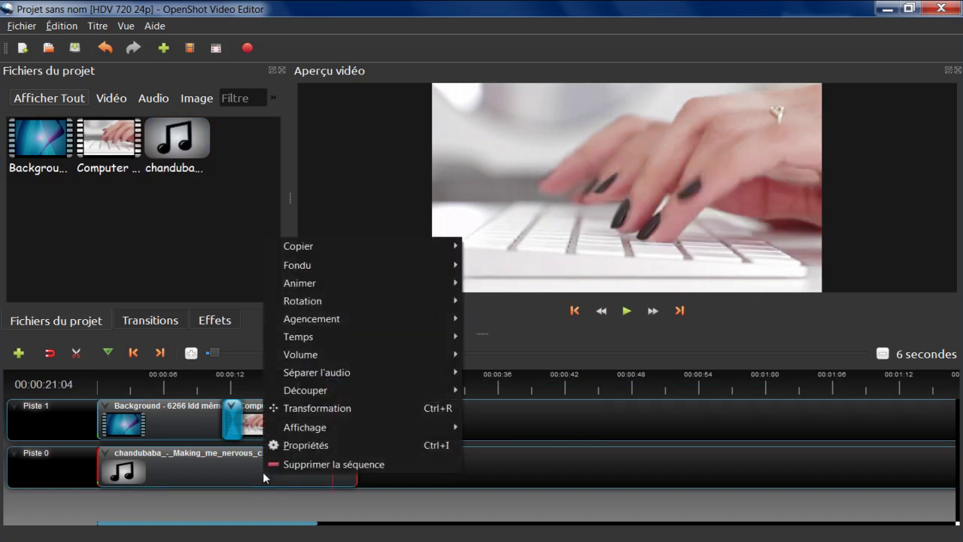
pyautogui.moveTo(330, 355)
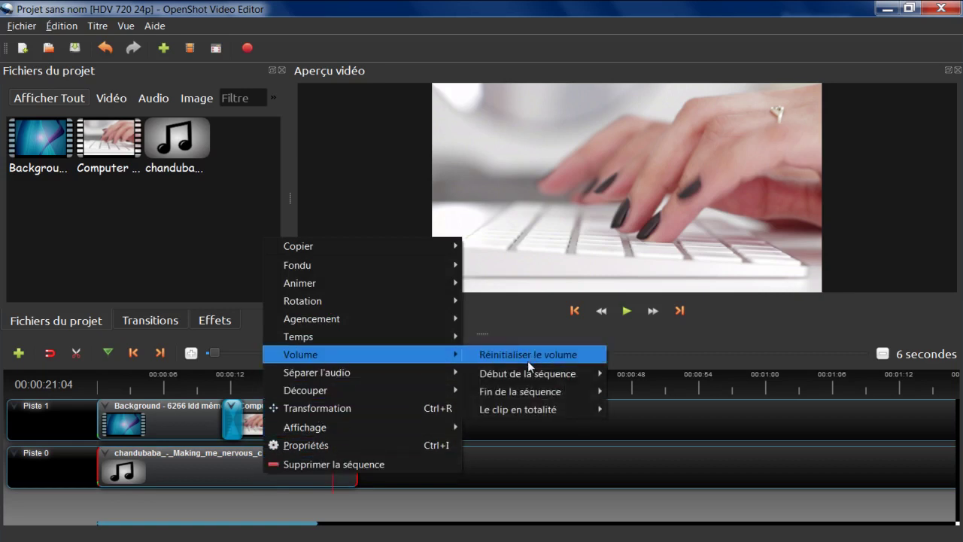
pyautogui.moveTo(525, 388)
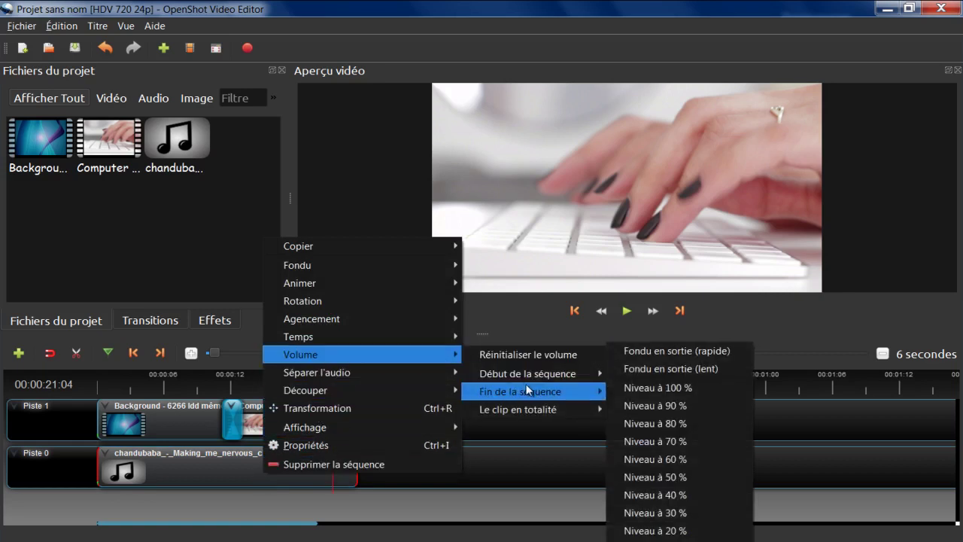
pyautogui.click(690, 371)
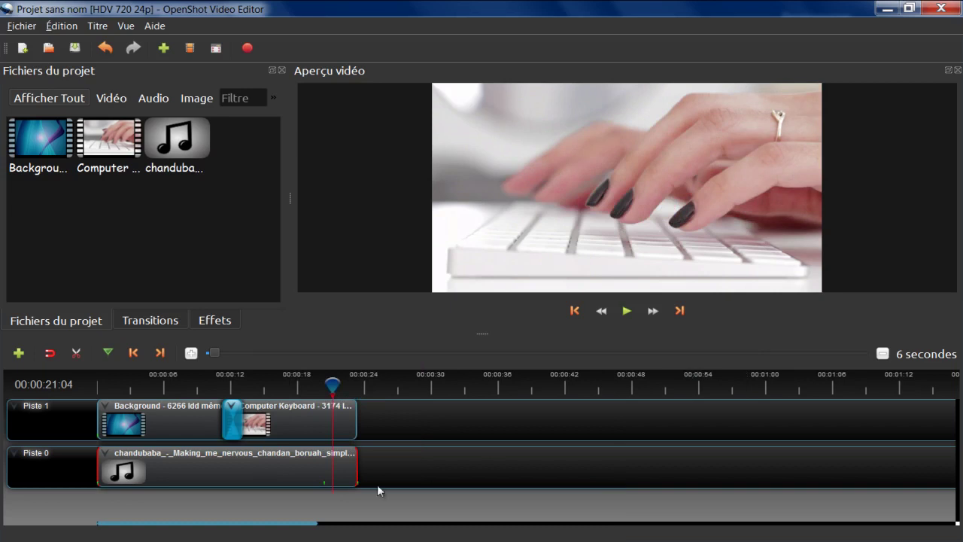
pyautogui.moveTo(325, 387); pyautogui.dragTo(307, 389)
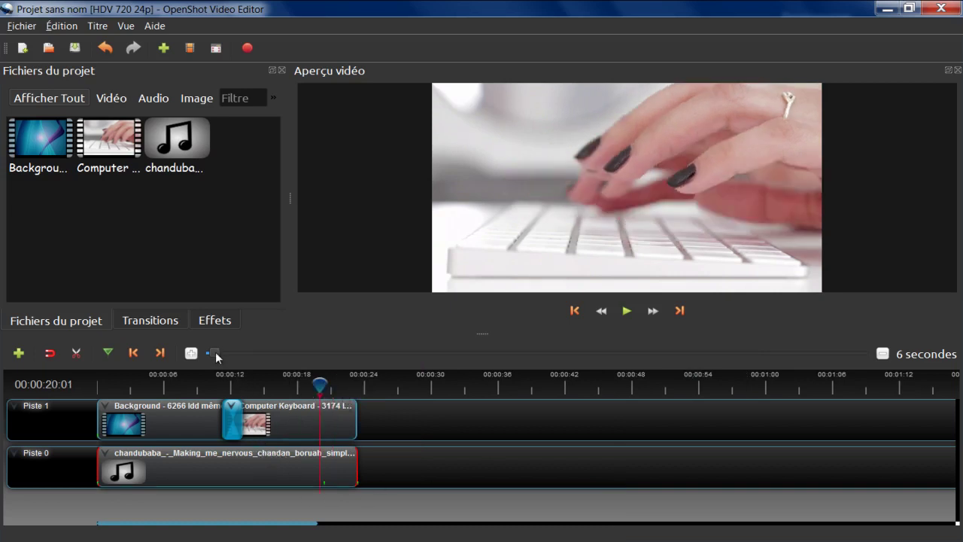
pyautogui.scroll(-4, 214, 351)
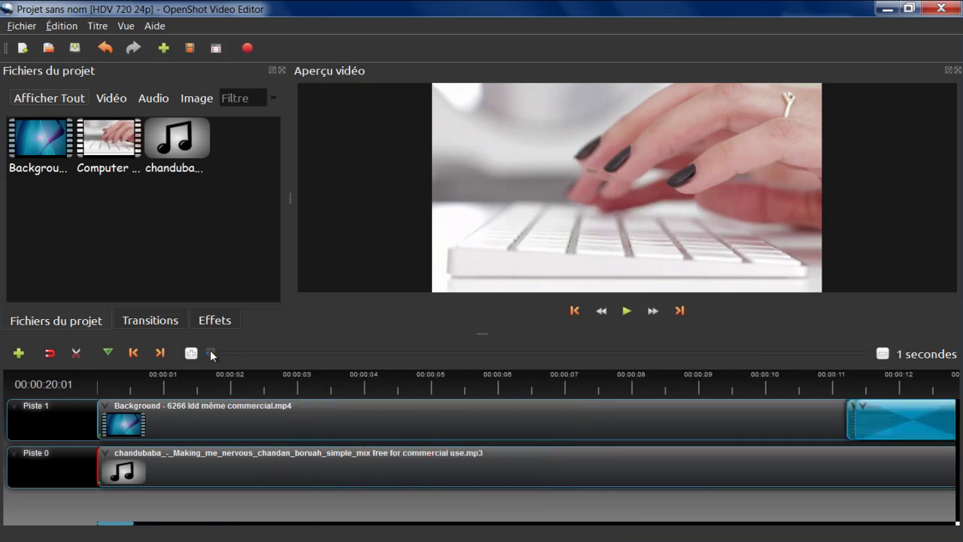
pyautogui.moveTo(215, 351); pyautogui.dragTo(220, 353)
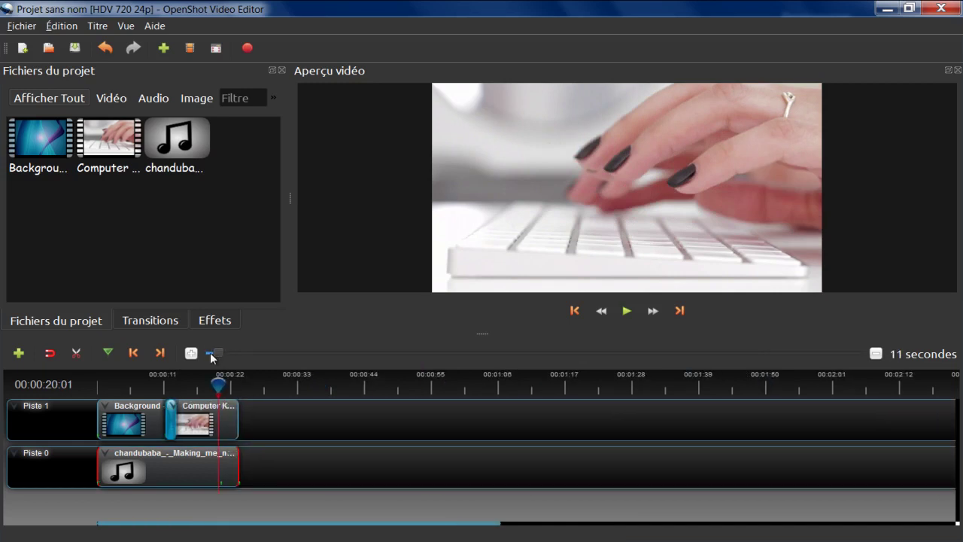
pyautogui.scroll(-3, 189, 355)
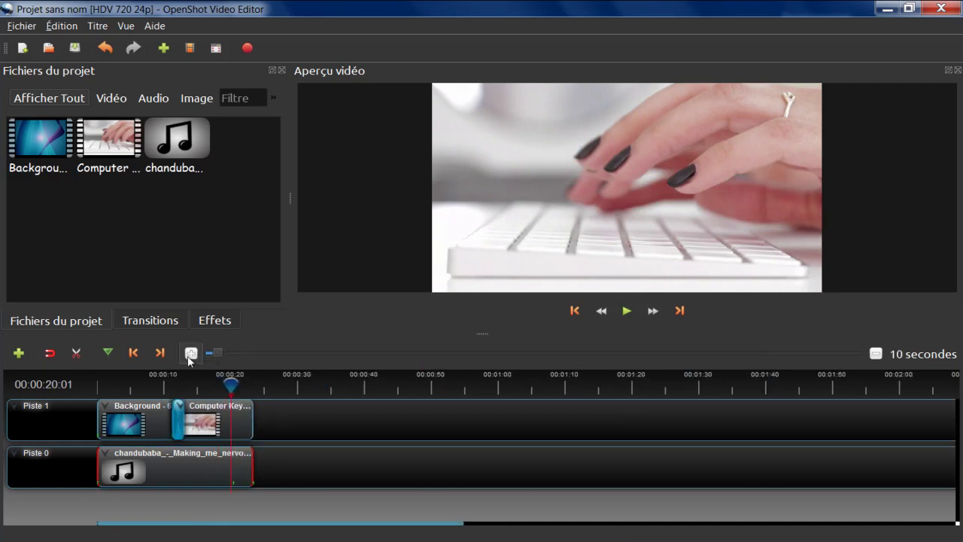
pyautogui.scroll(-2, 189, 358)
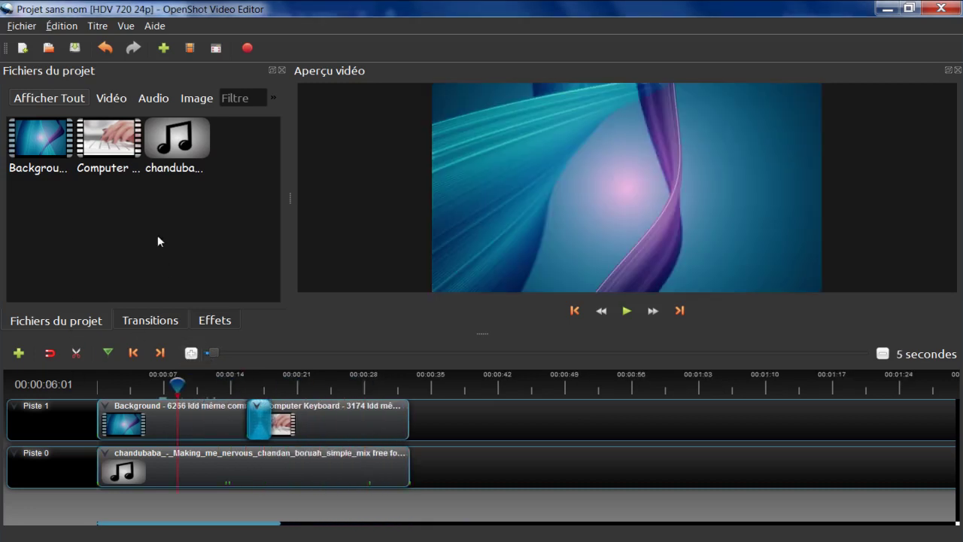
# Start a new title and choose the Barre 1 template for it.
pyautogui.click(99, 27)
pyautogui.click(105, 43)
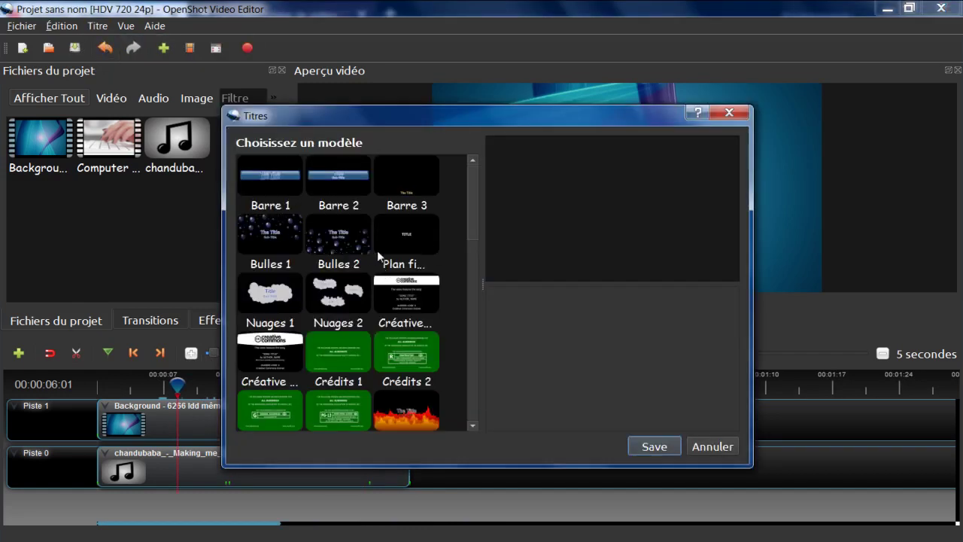
pyautogui.moveTo(470, 187)
pyautogui.mouseDown()
pyautogui.moveTo(465, 386)
pyautogui.moveTo(457, 174)
pyautogui.mouseUp()
pyautogui.click(250, 198)
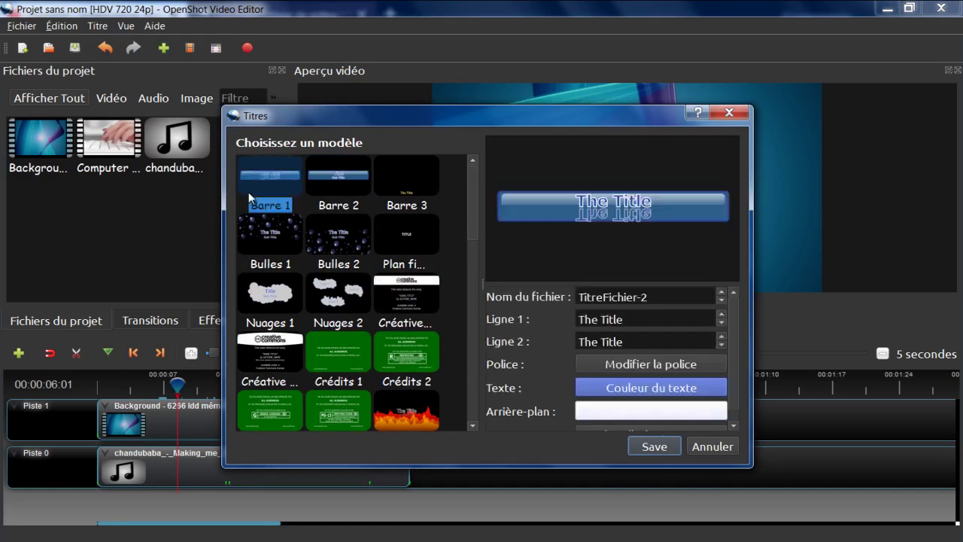
# Set both text lines of the title to ORDINO ZONE and save the title.
pyautogui.moveTo(637, 317); pyautogui.dragTo(567, 316)
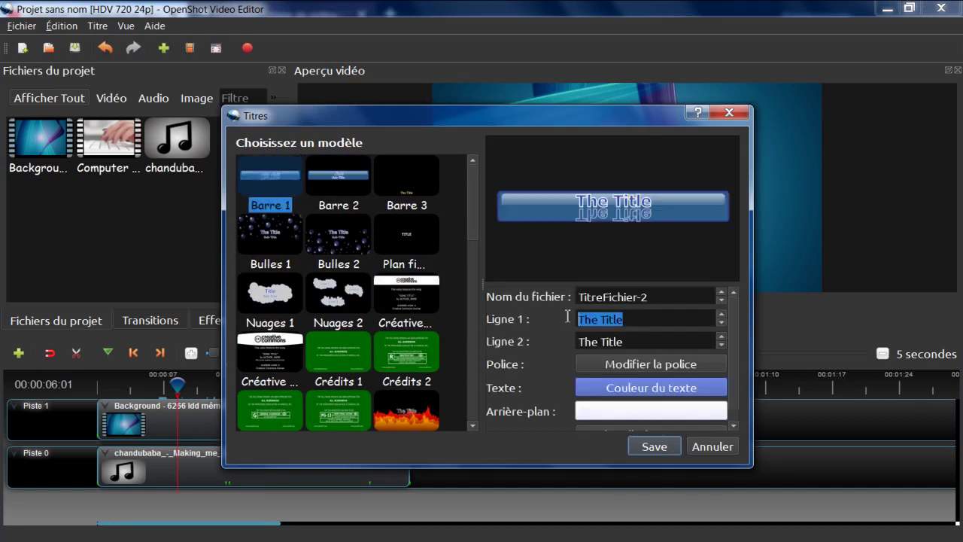
pyautogui.write('OR')
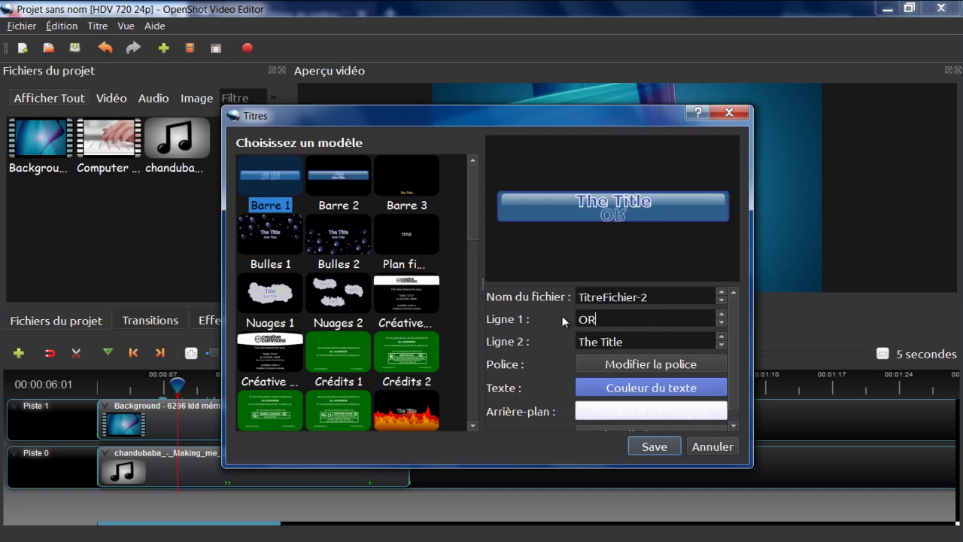
pyautogui.write('DINO ZONE')
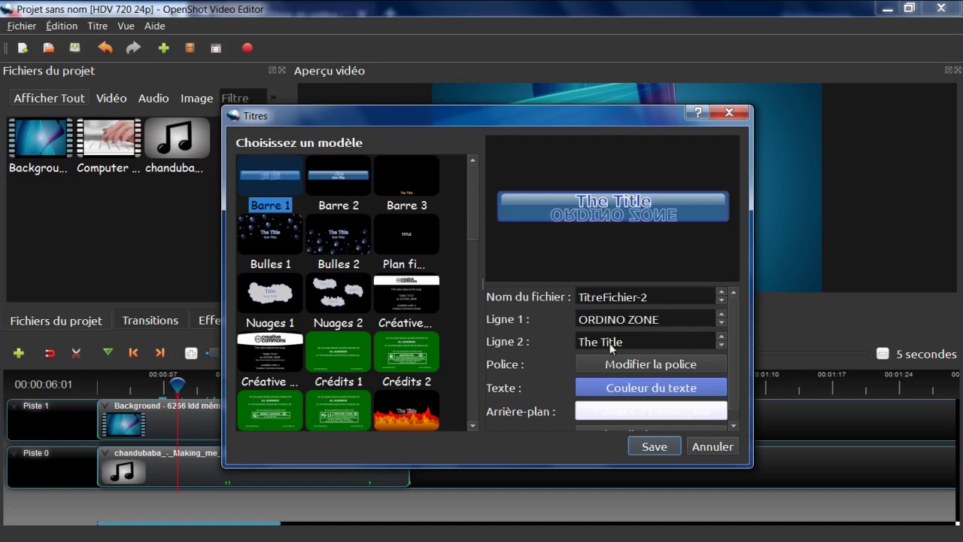
pyautogui.moveTo(643, 346); pyautogui.dragTo(565, 347)
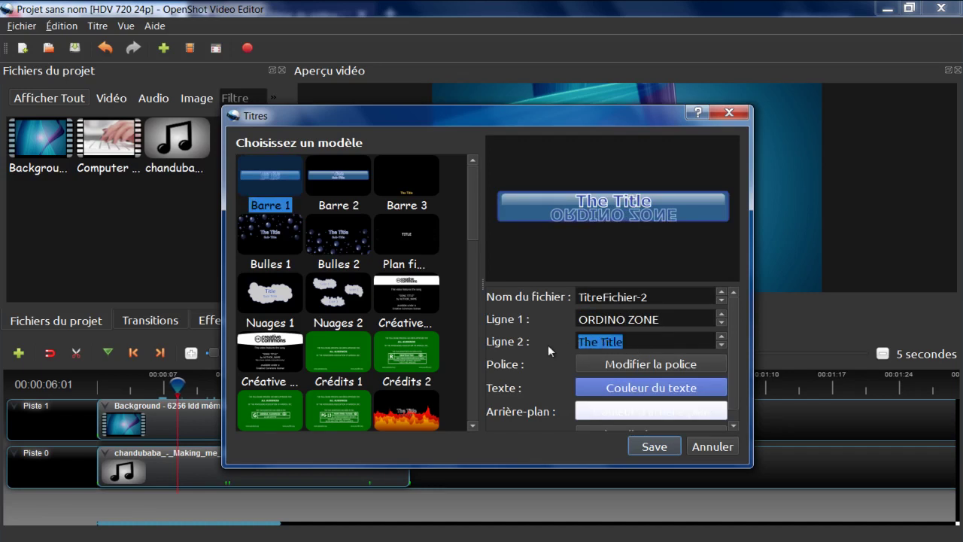
pyautogui.write('ORDINO')
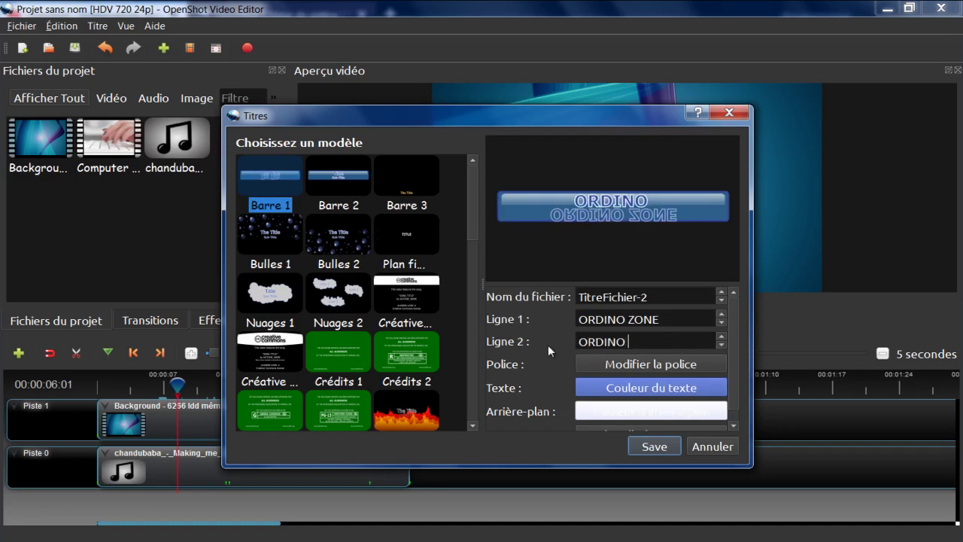
pyautogui.write(' ZONE')
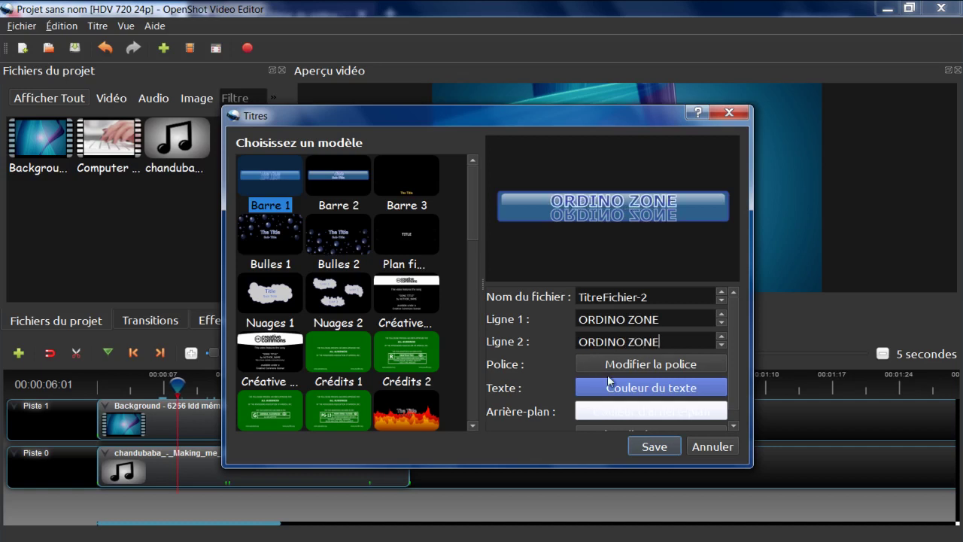
pyautogui.scroll(-1, 734, 362)
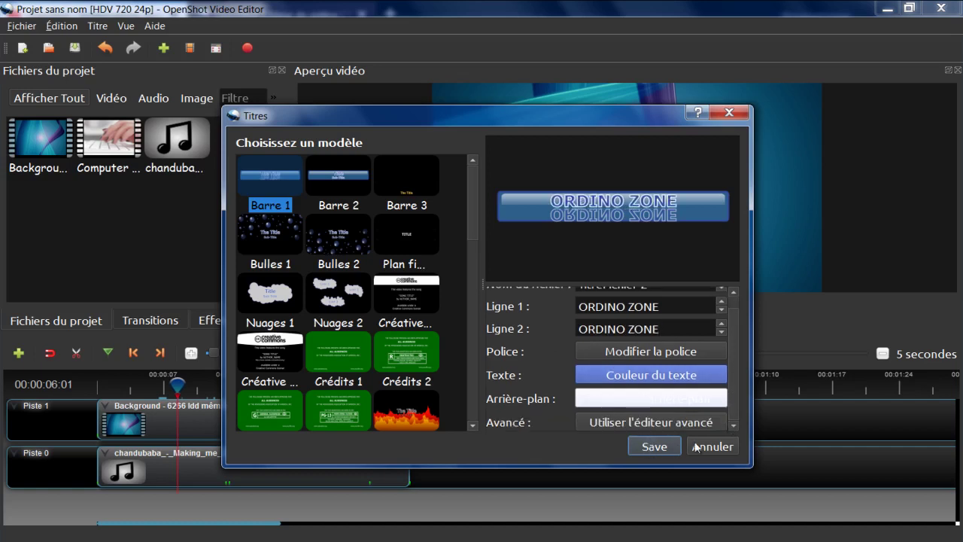
pyautogui.click(654, 446)
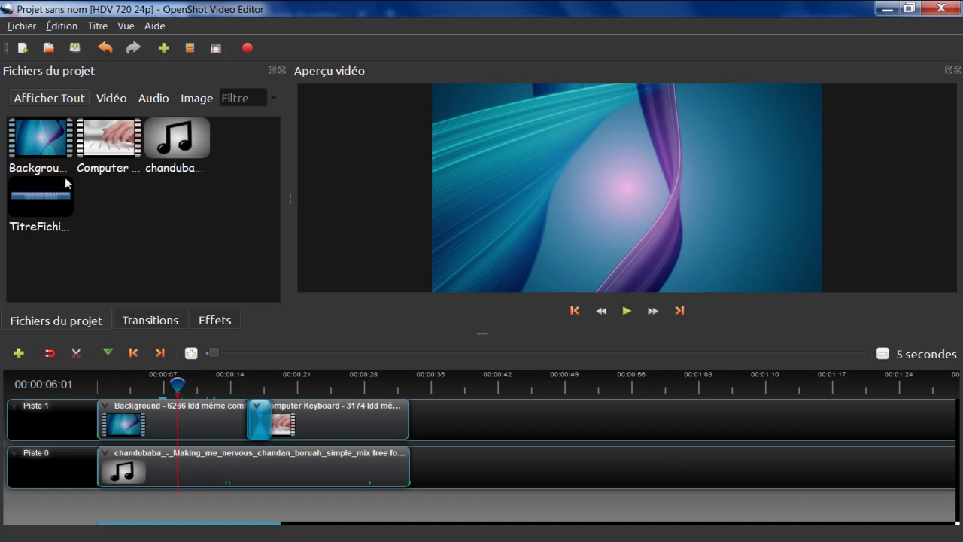
# Add the ORDINO ZONE title to Piste 1 at the playhead, 00:00:06:01, and play the sequence across it.
pyautogui.click(43, 199)
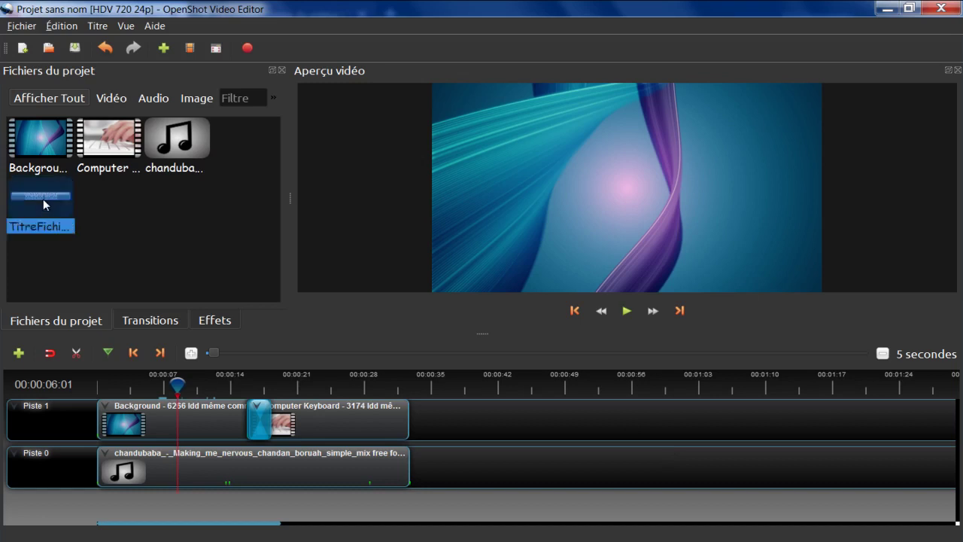
pyautogui.rightClick(43, 199)
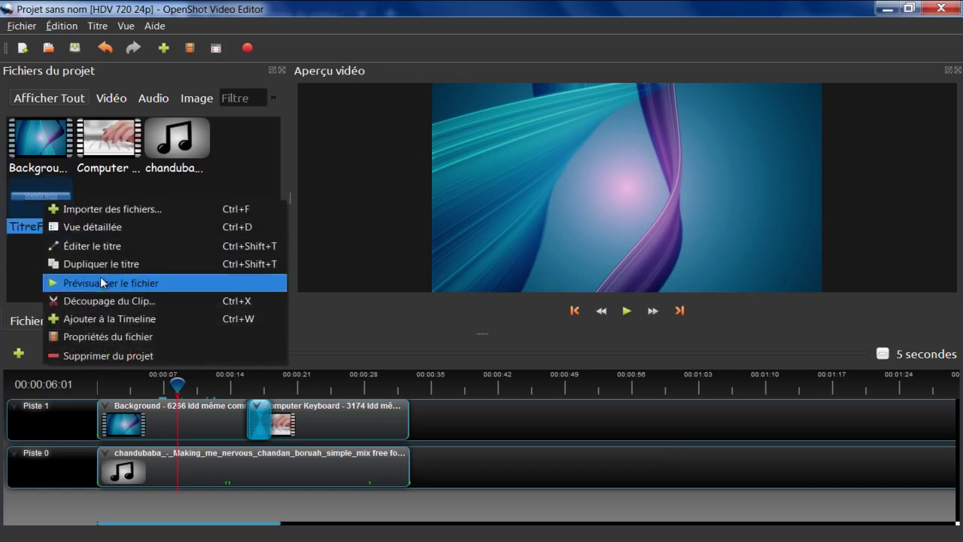
pyautogui.click(94, 319)
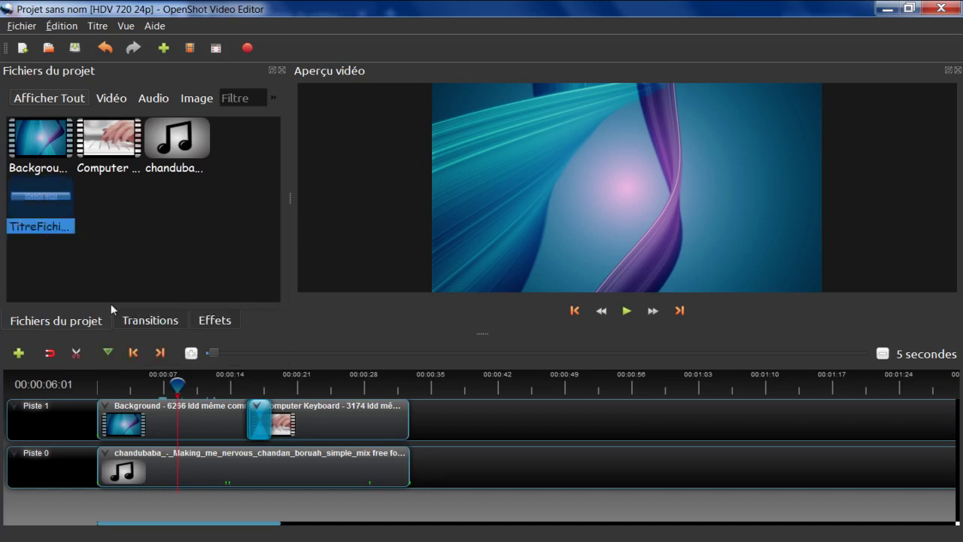
pyautogui.click(586, 457)
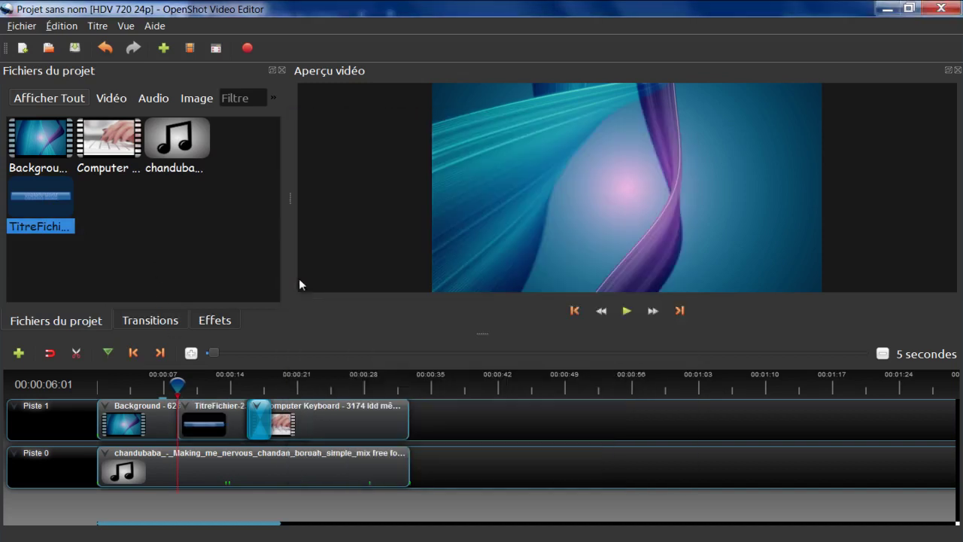
pyautogui.click(143, 384)
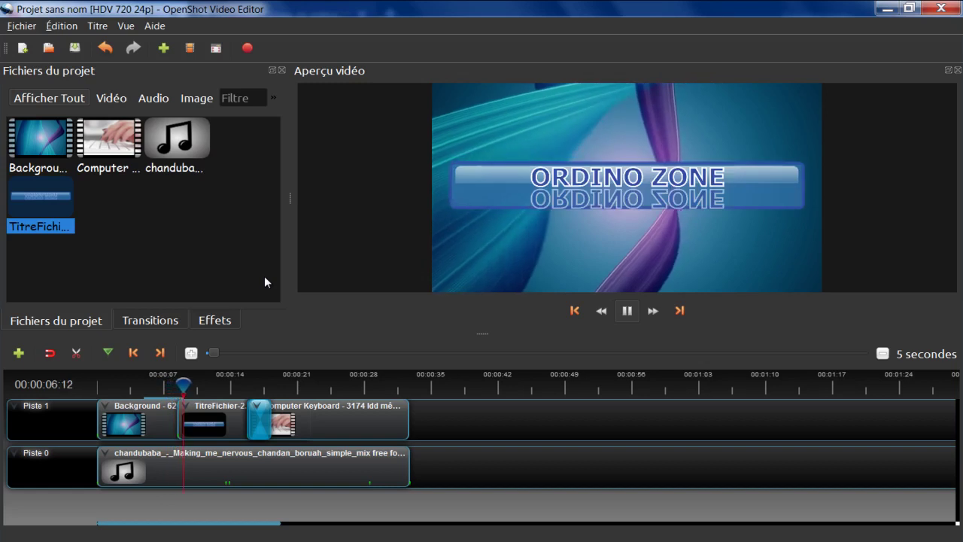
pyautogui.click(628, 310)
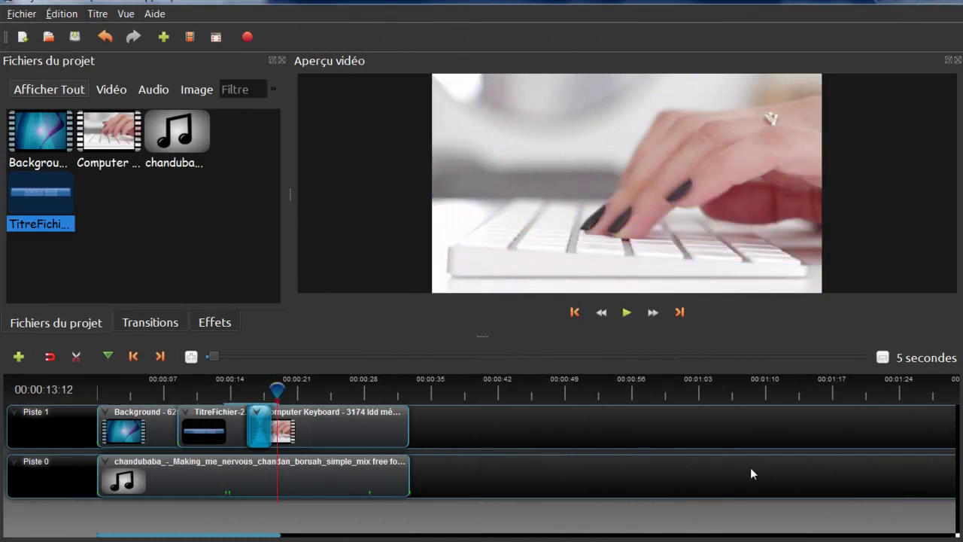
# Start exporting the video, with the profile set to Site Web and the destination set to YouTube-HD.
pyautogui.click(23, 15)
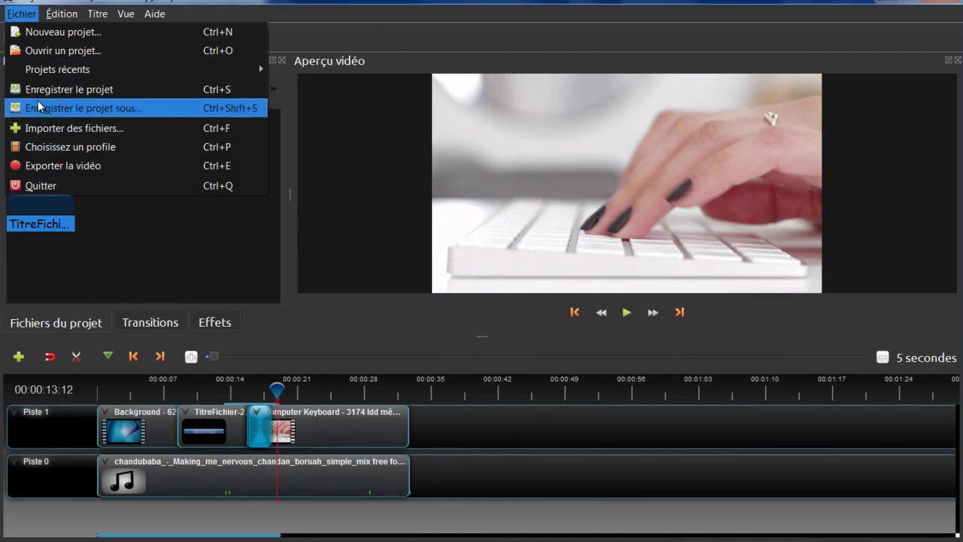
pyautogui.click(44, 166)
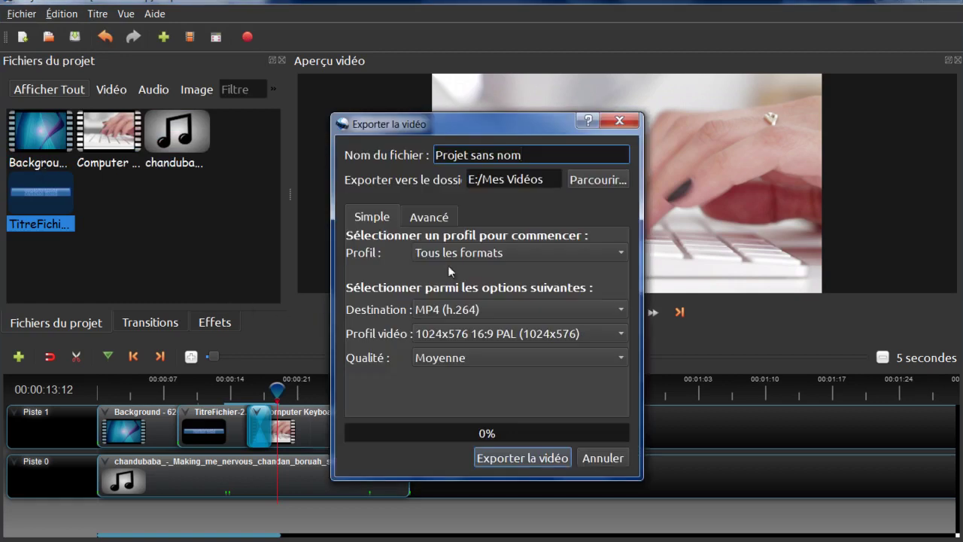
pyautogui.moveTo(535, 123); pyautogui.dragTo(530, 86)
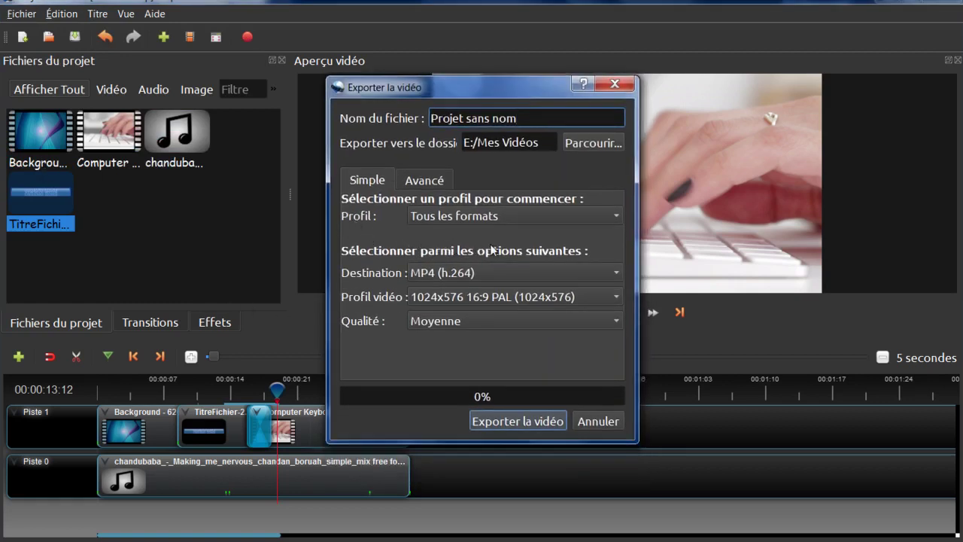
pyautogui.click(613, 219)
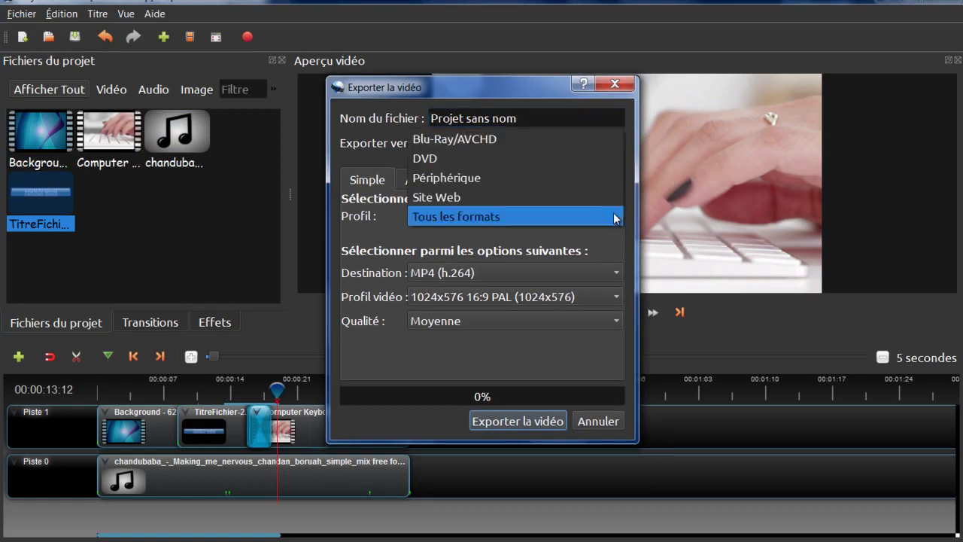
pyautogui.click(553, 197)
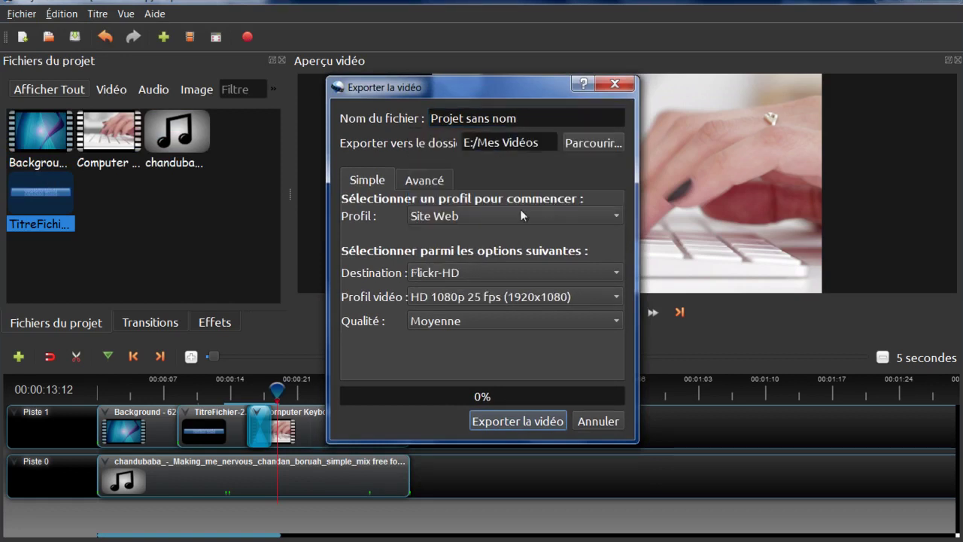
pyautogui.click(614, 272)
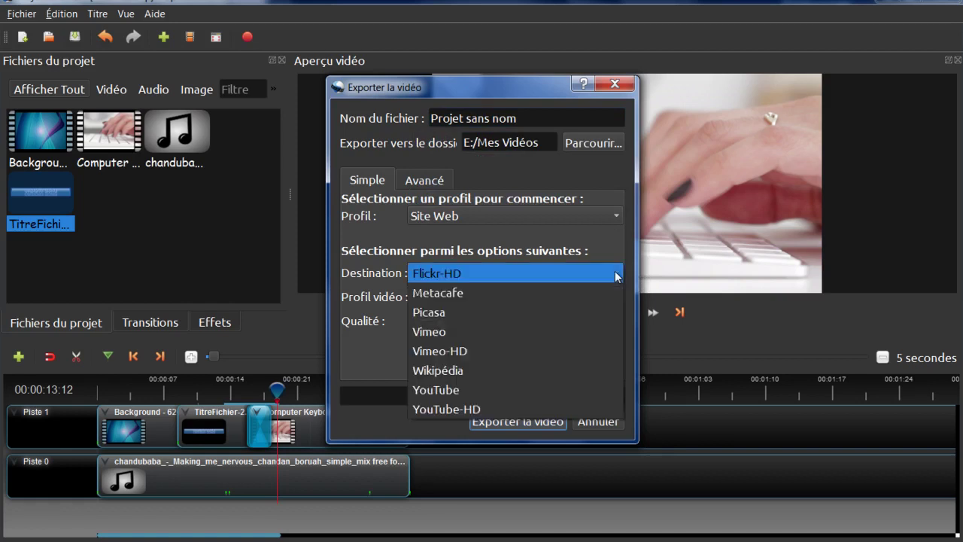
pyautogui.click(575, 403)
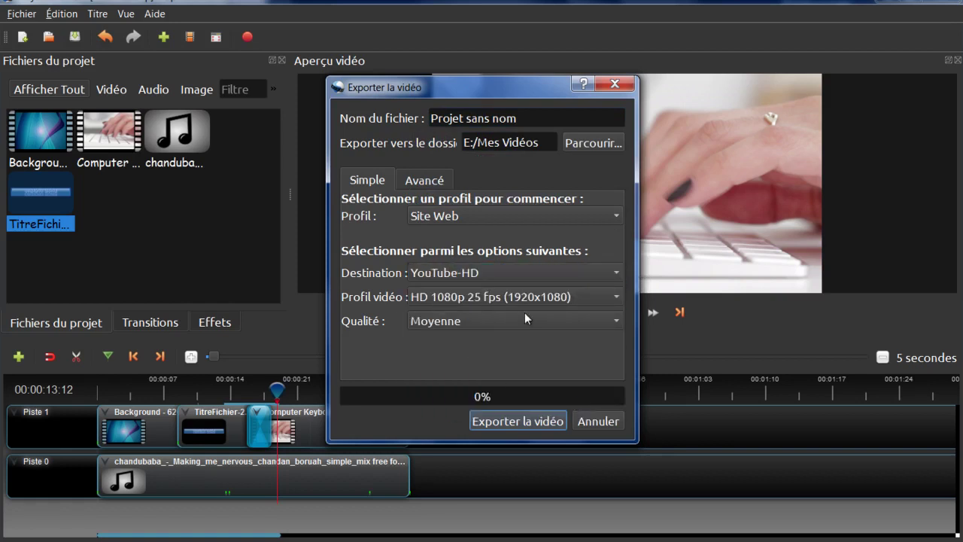
# Set the video profile to HD 1080p 29.97 fps (1920x1080) and launch the export to E:/Mes Vidéos.
pyautogui.click(619, 298)
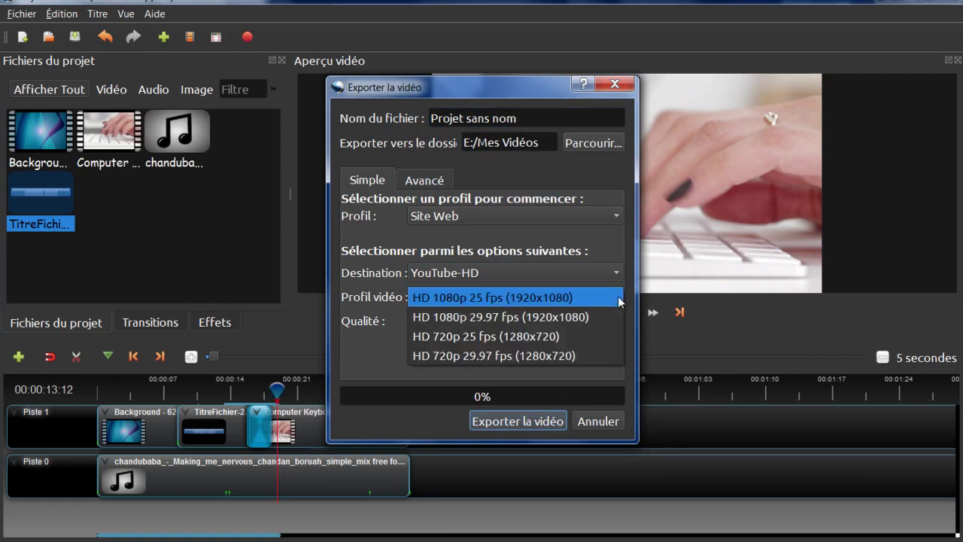
pyautogui.click(584, 316)
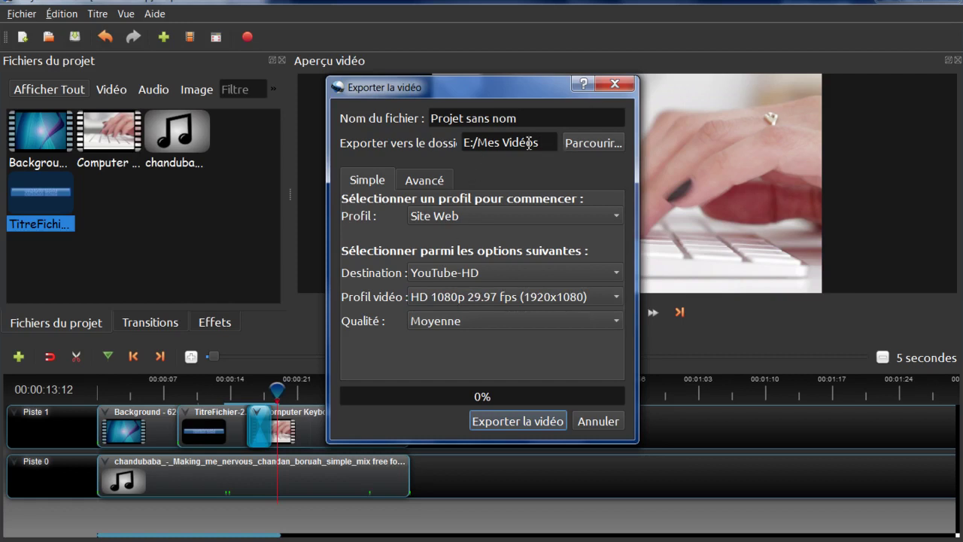
pyautogui.click(532, 421)
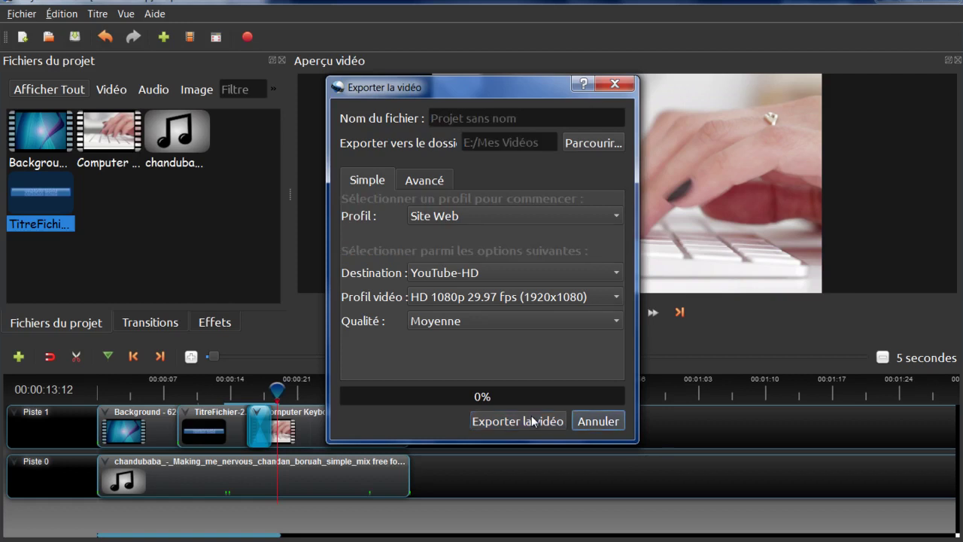